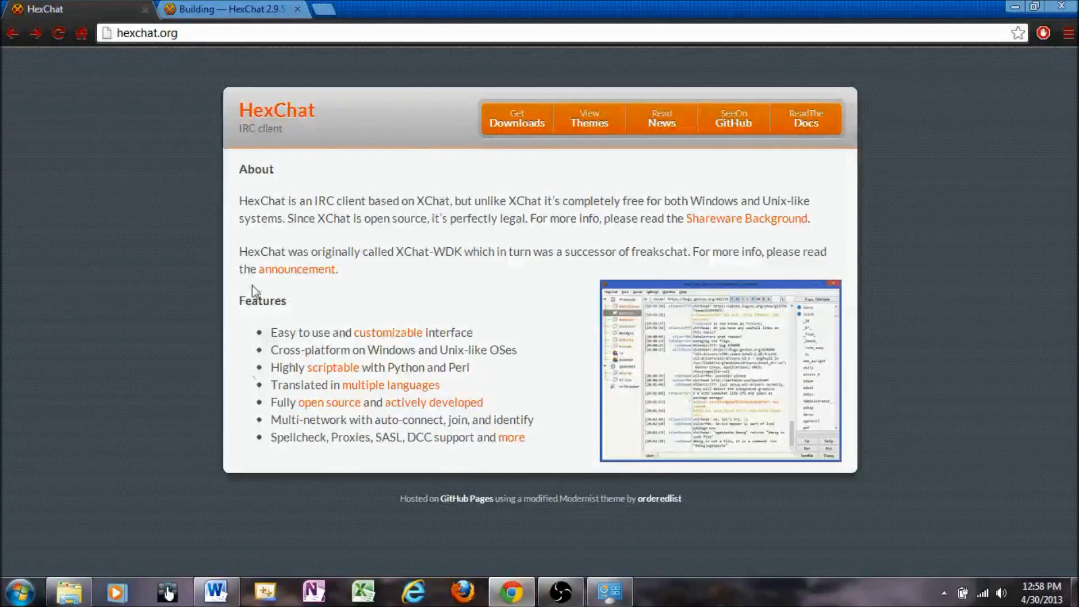
# Download the x86 build of HexChat 2.9.5 for Windows Vista/7/8 from the site's Downloads page.
pyautogui.moveTo(225, 306); pyautogui.dragTo(545, 439)
pyautogui.click(544, 439)
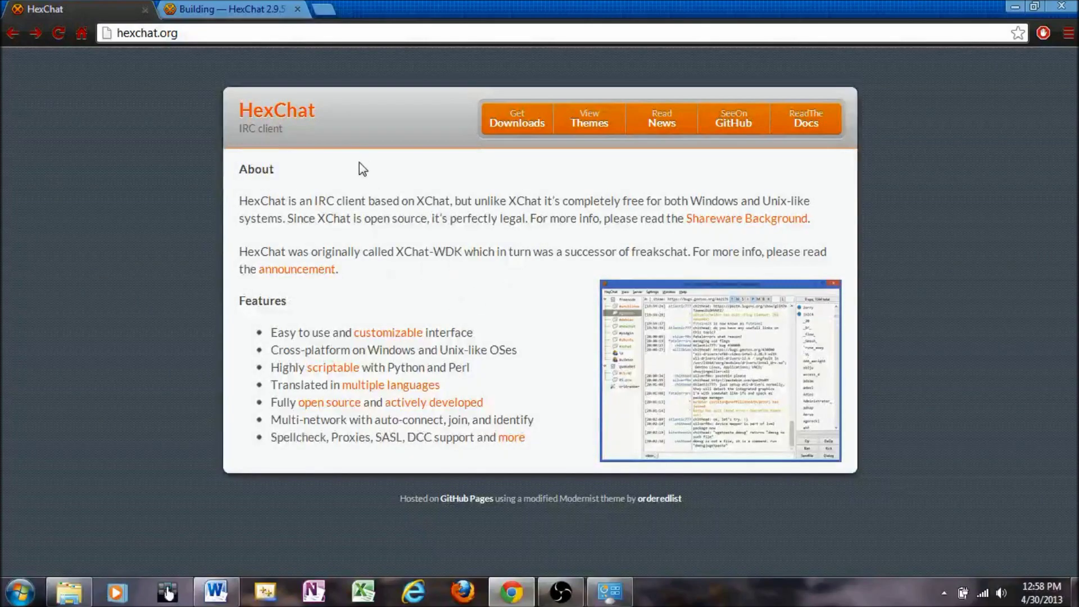
pyautogui.click(507, 122)
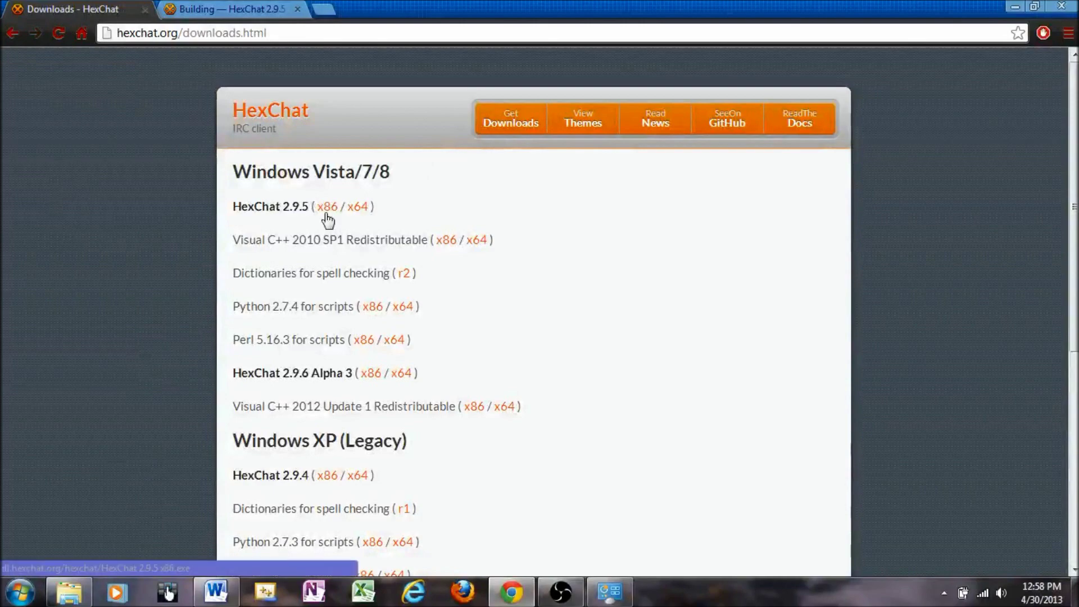
pyautogui.moveTo(233, 207); pyautogui.dragTo(308, 209)
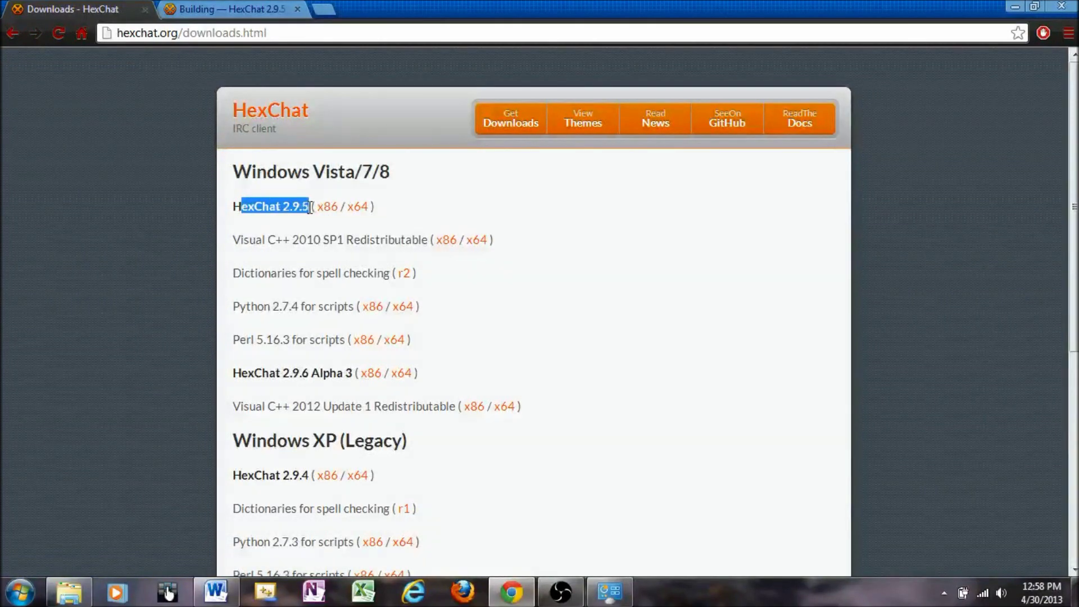
pyautogui.click(306, 212)
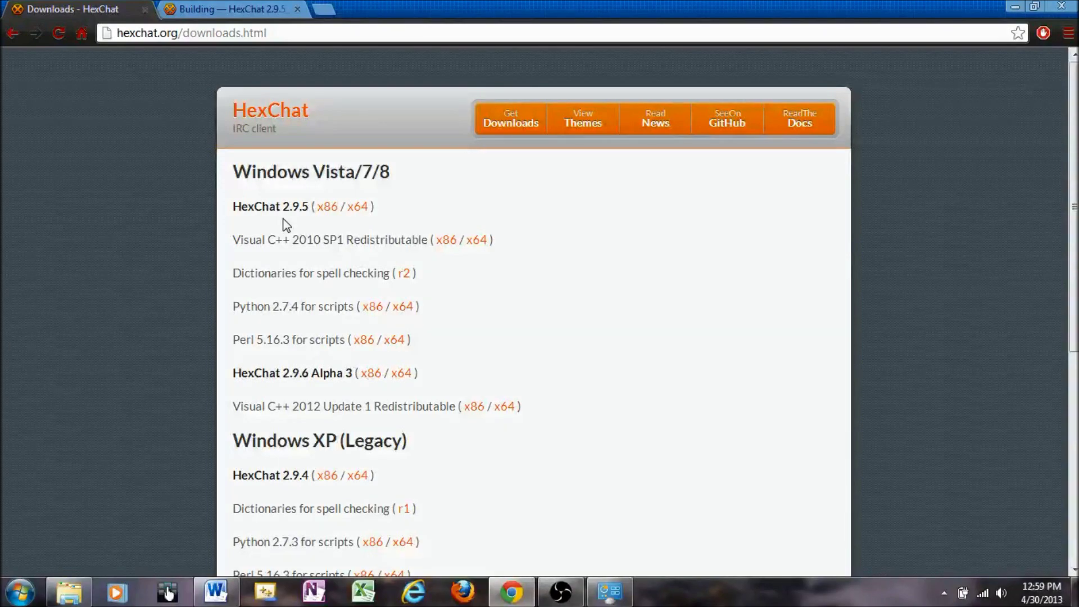
pyautogui.click(328, 207)
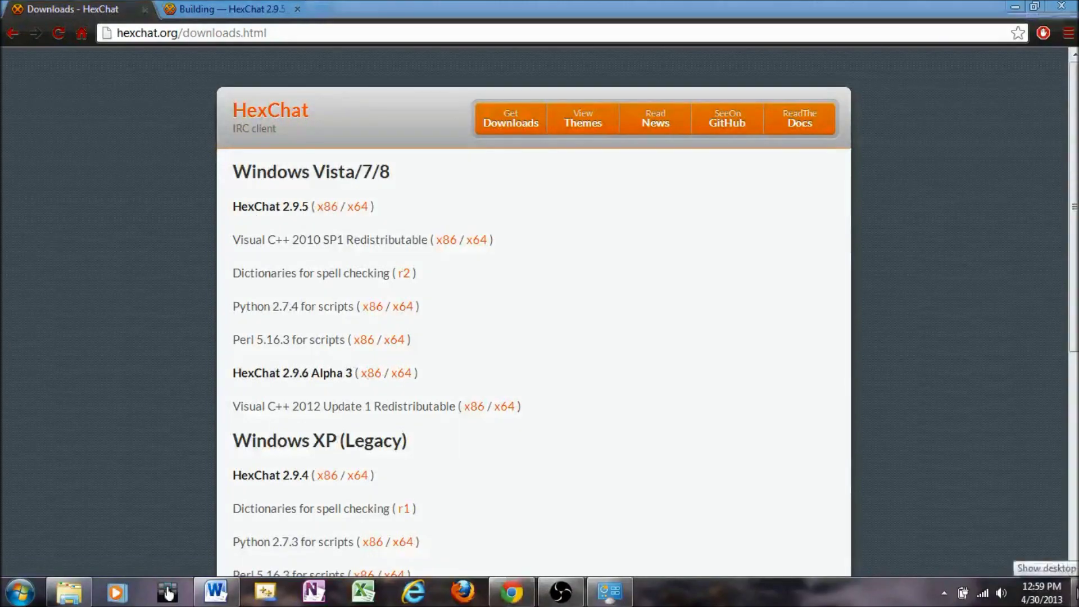
# Launch HexChat (x86) from the desktop and move its Network List window clear of the desktop shortcuts.
pyautogui.click(1075, 593)
pyautogui.doubleClick(100, 35)
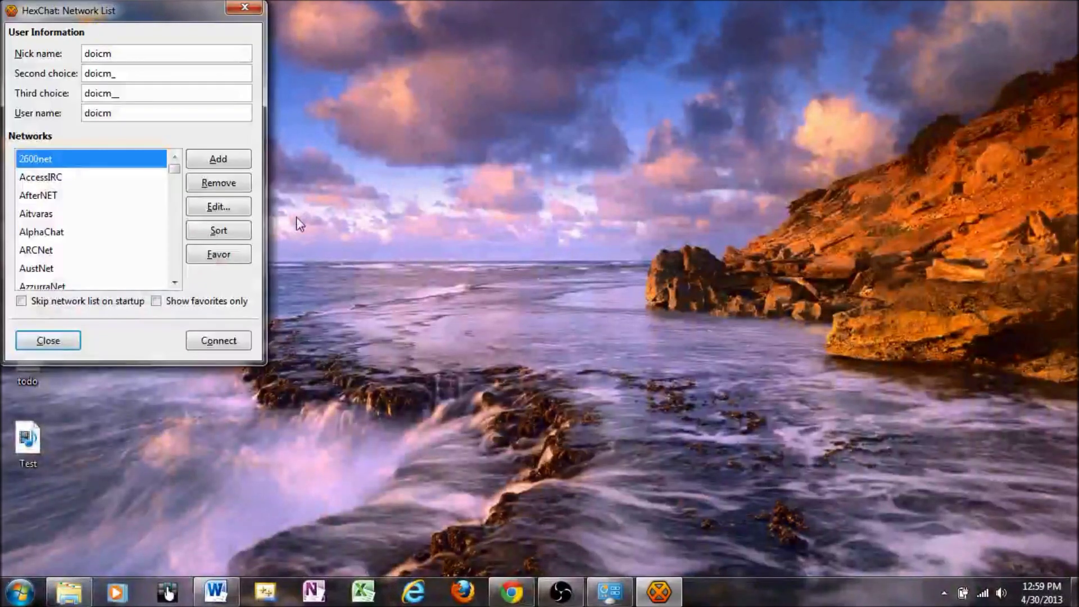
pyautogui.moveTo(153, 26); pyautogui.dragTo(283, 92)
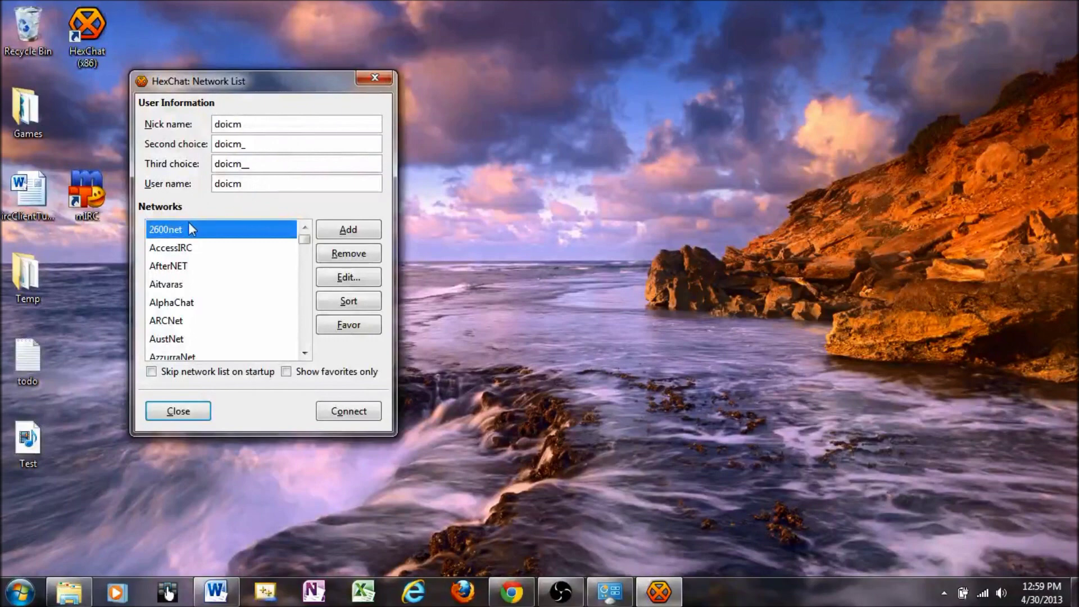
# Add a new network named SpeedRunsLive to the network list.
pyautogui.click(225, 228)
pyautogui.moveTo(304, 239)
pyautogui.mouseDown()
pyautogui.moveTo(301, 339)
pyautogui.moveTo(286, 231)
pyautogui.mouseUp()
pyautogui.click(368, 231)
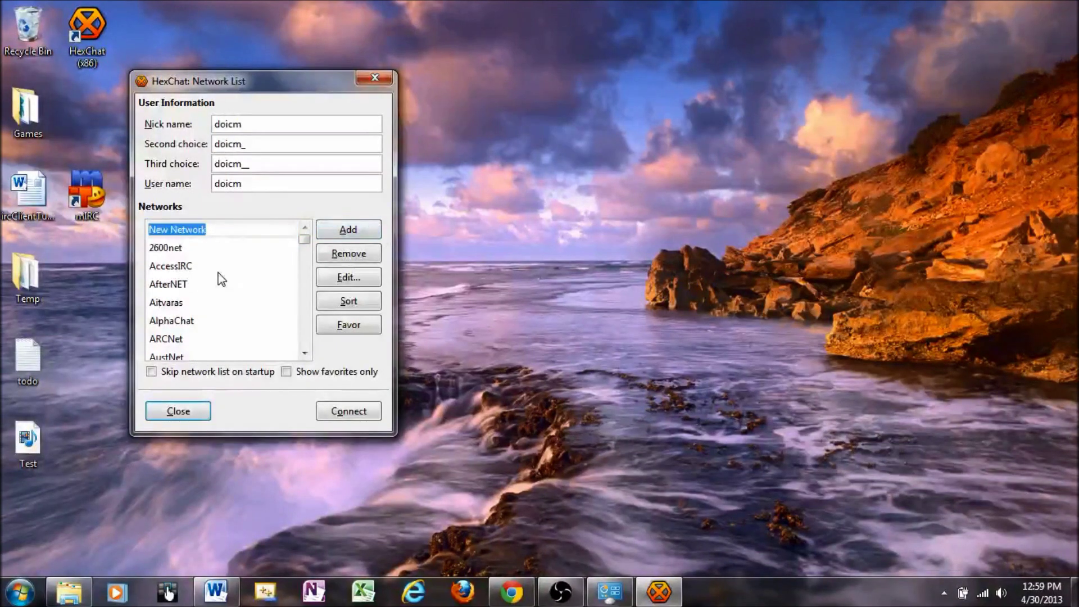
pyautogui.write('SpeedRunsLiv')
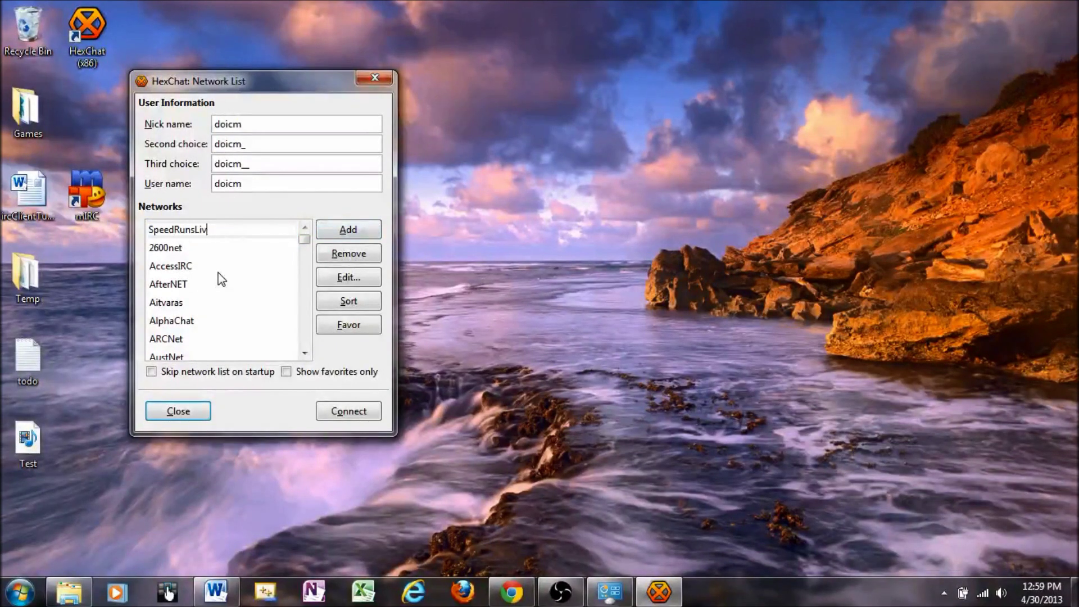
pyautogui.write('e')
pyautogui.press('Return')
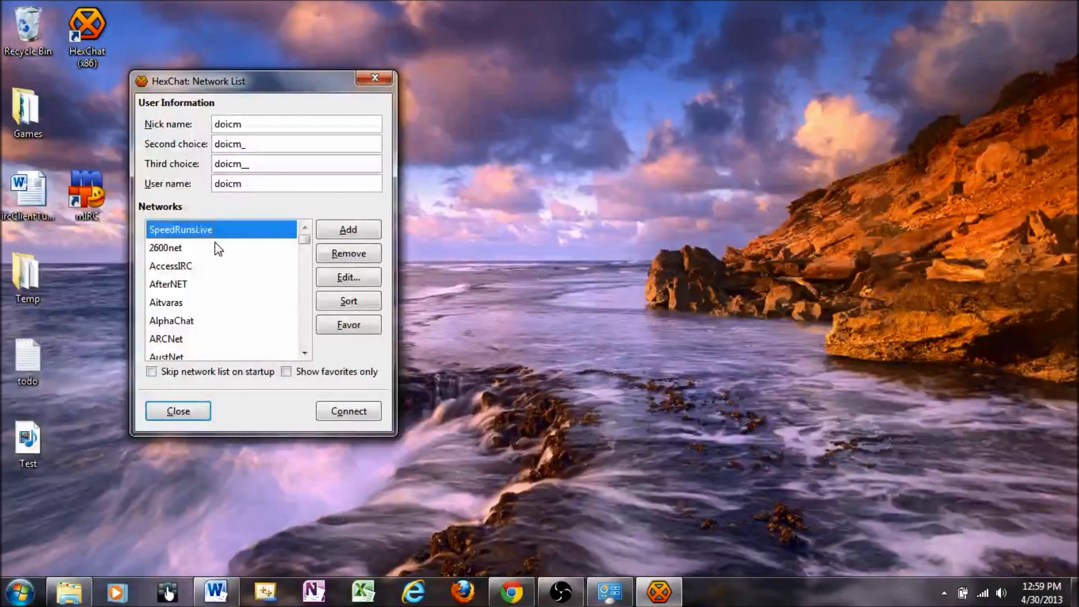
# Set the SpeedRunsLive network's server to irc.speedrunslive.com, and enable connecting to the selected server only and auto connecting at startup.
pyautogui.click(325, 278)
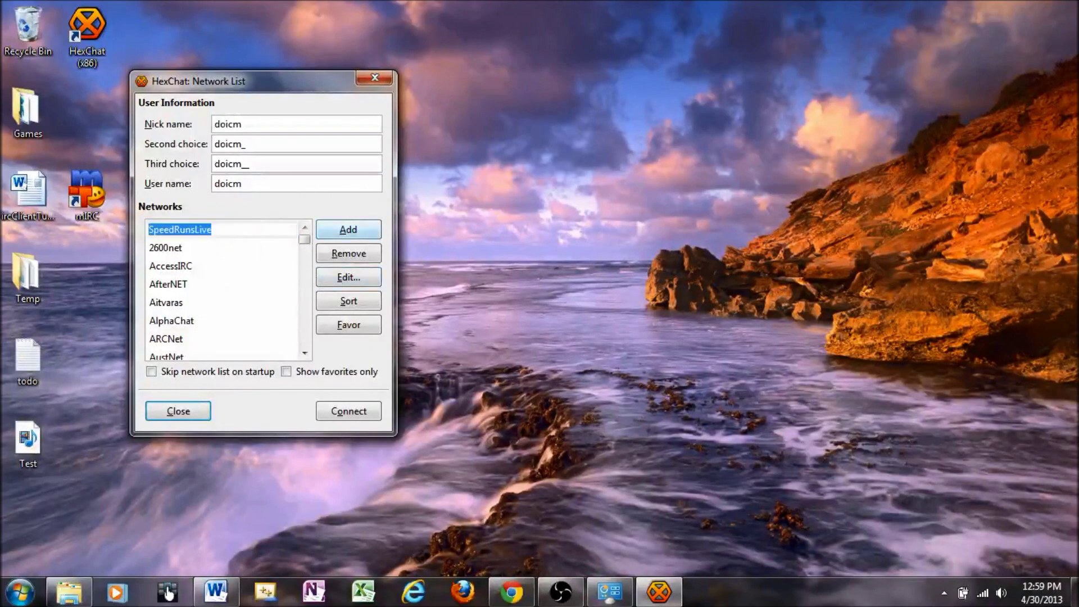
pyautogui.click(348, 278)
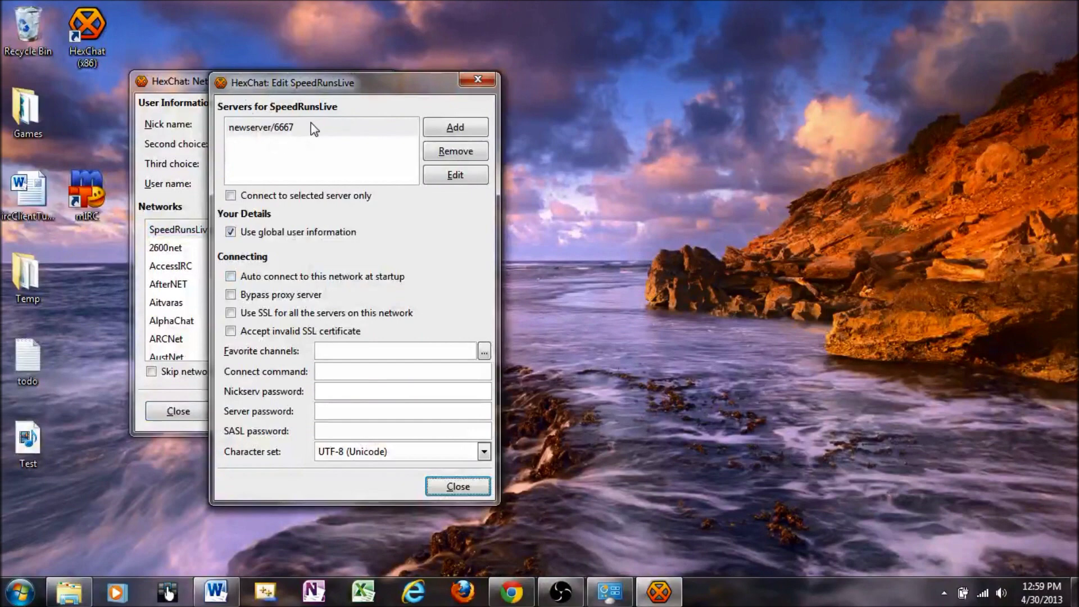
pyautogui.click(313, 127)
pyautogui.write('i')
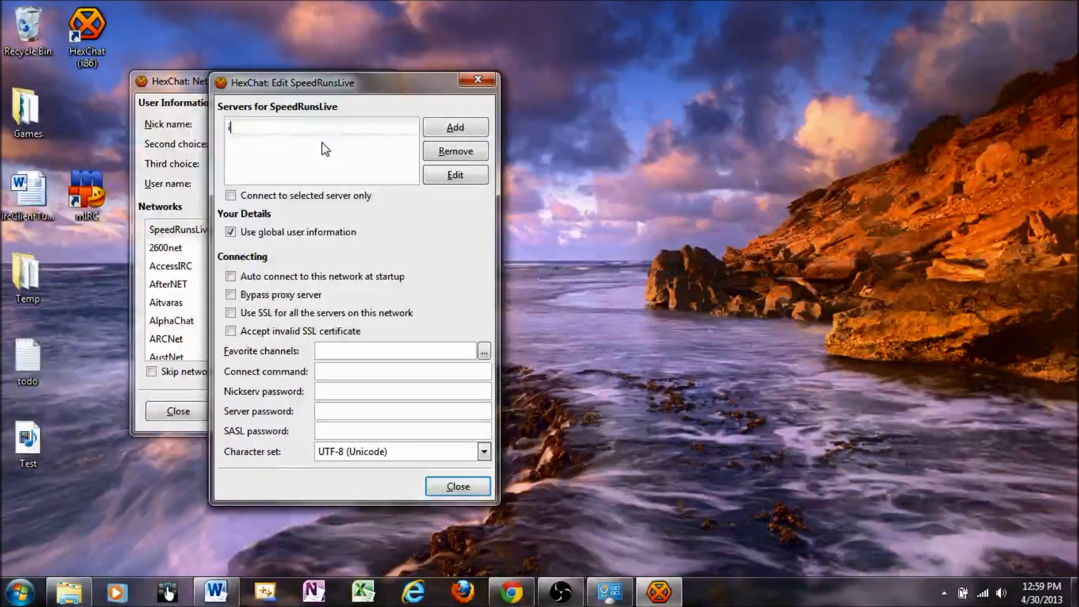
pyautogui.write('rc.speedrunslive.com')
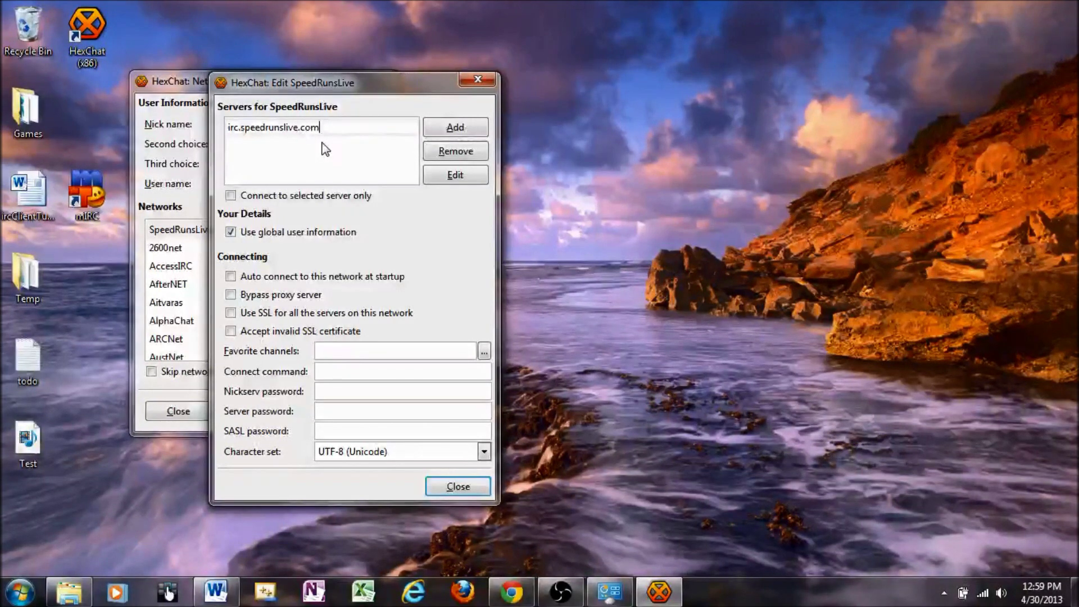
pyautogui.press('Return')
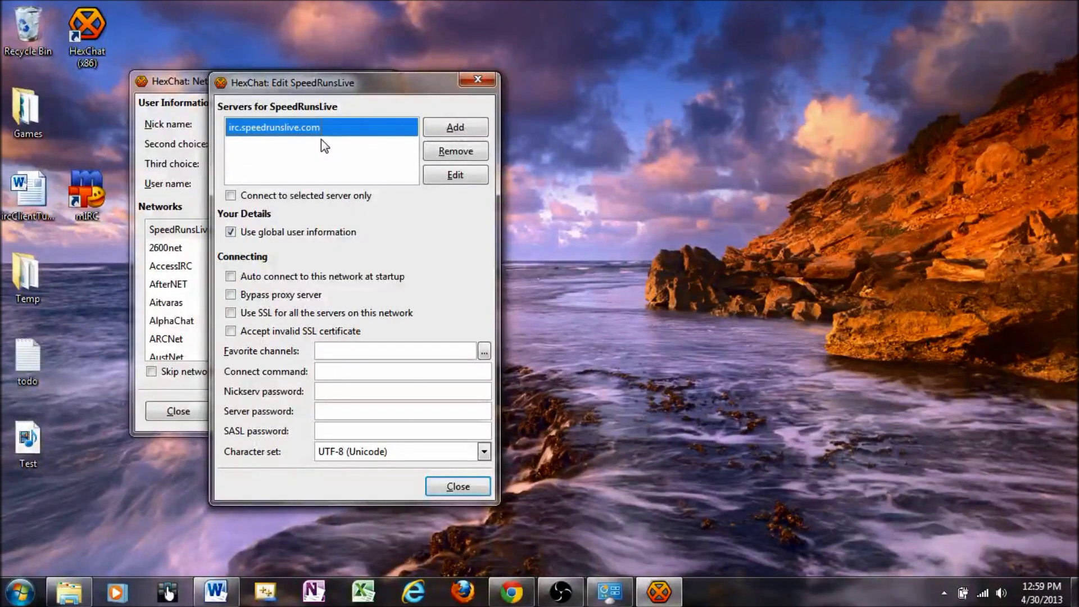
pyautogui.click(254, 197)
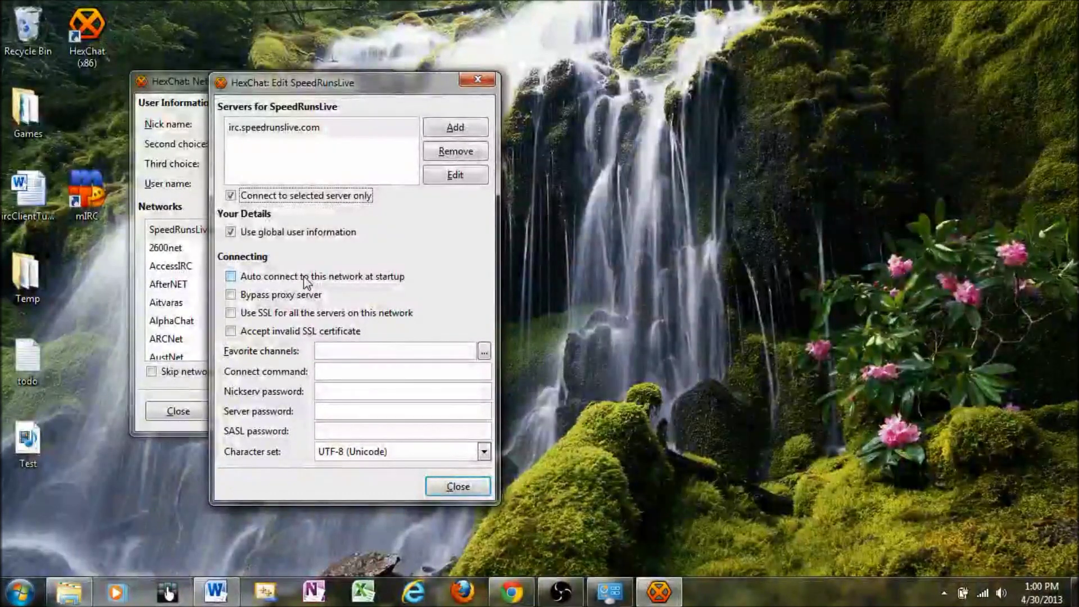
pyautogui.click(304, 278)
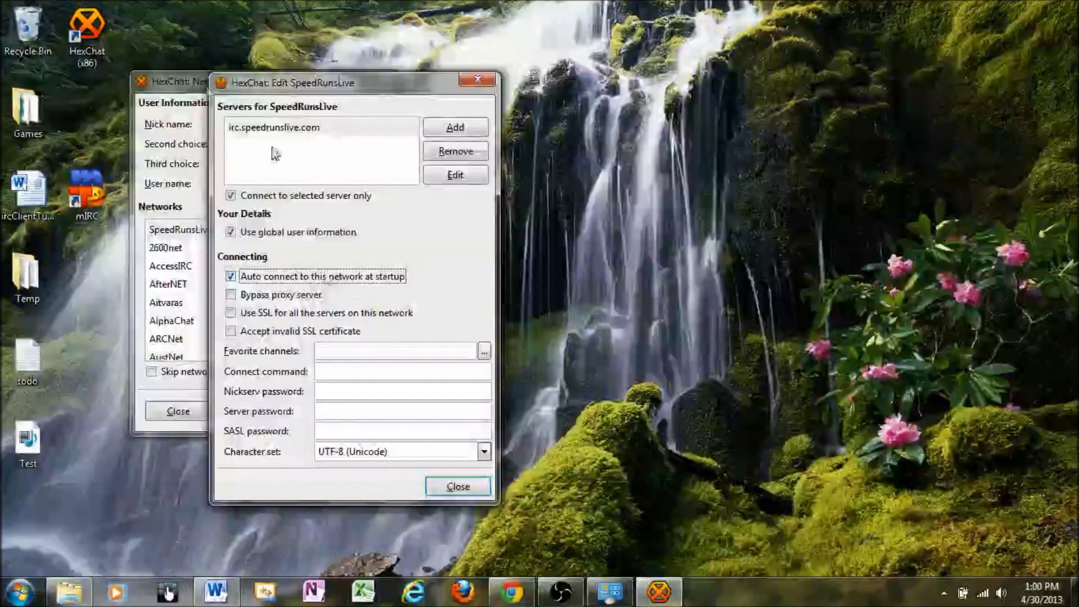
# Set #speedrunslive and #megaman as the network's favorite channels and accept the auto-join list.
pyautogui.click(352, 350)
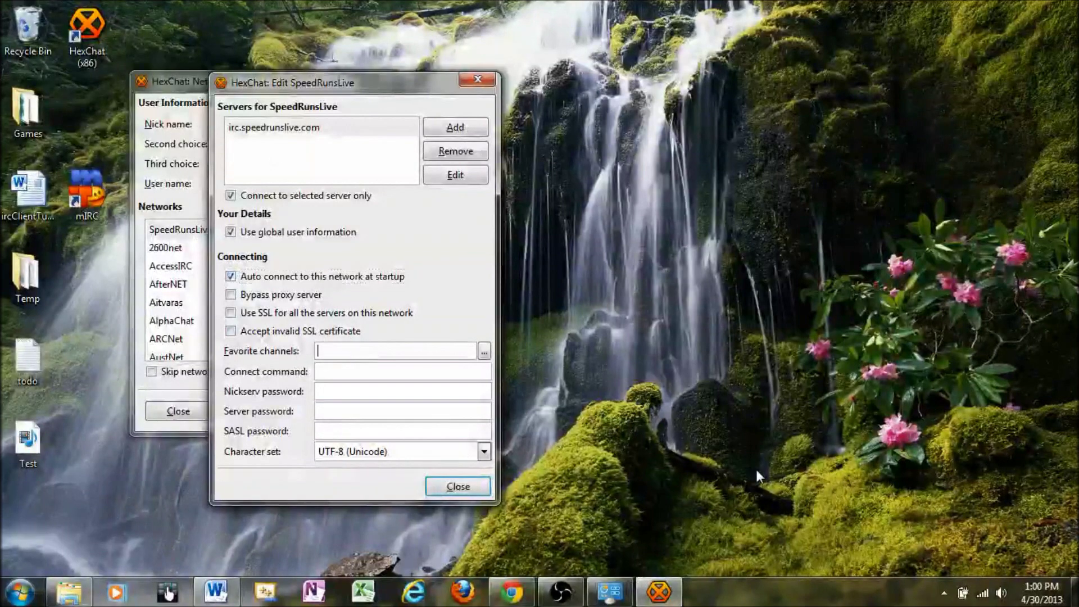
pyautogui.write('#spe')
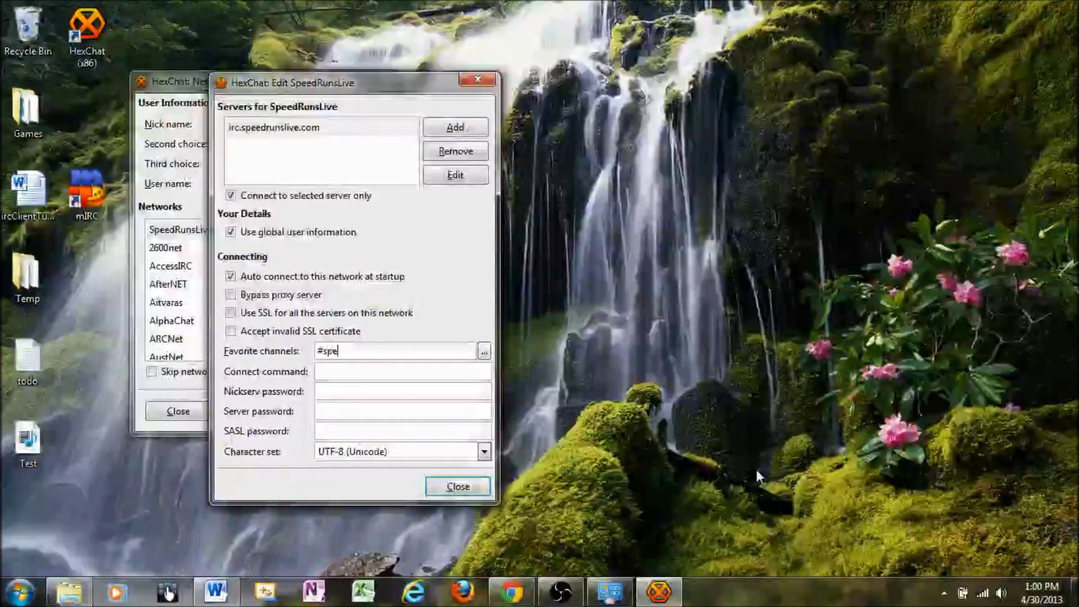
pyautogui.write('edrunslive')
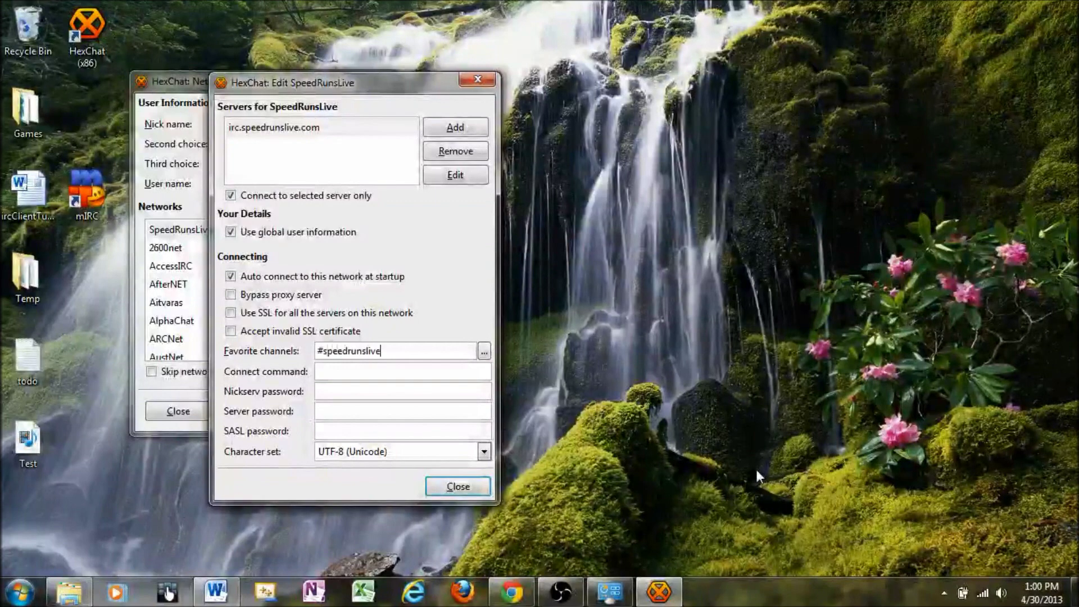
pyautogui.write(',')
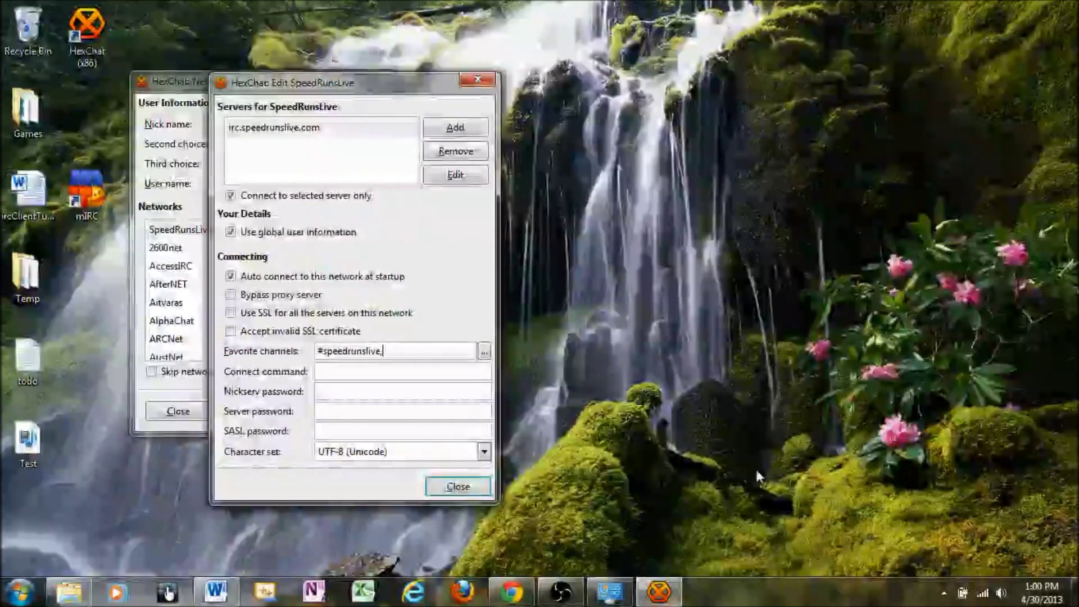
pyautogui.write('#megaman')
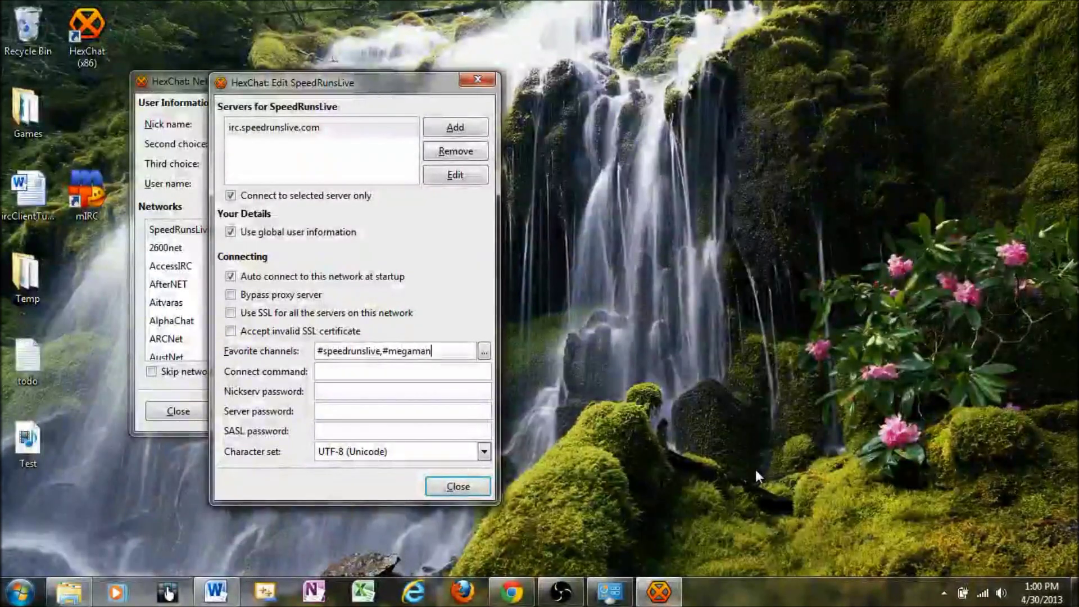
pyautogui.click(484, 350)
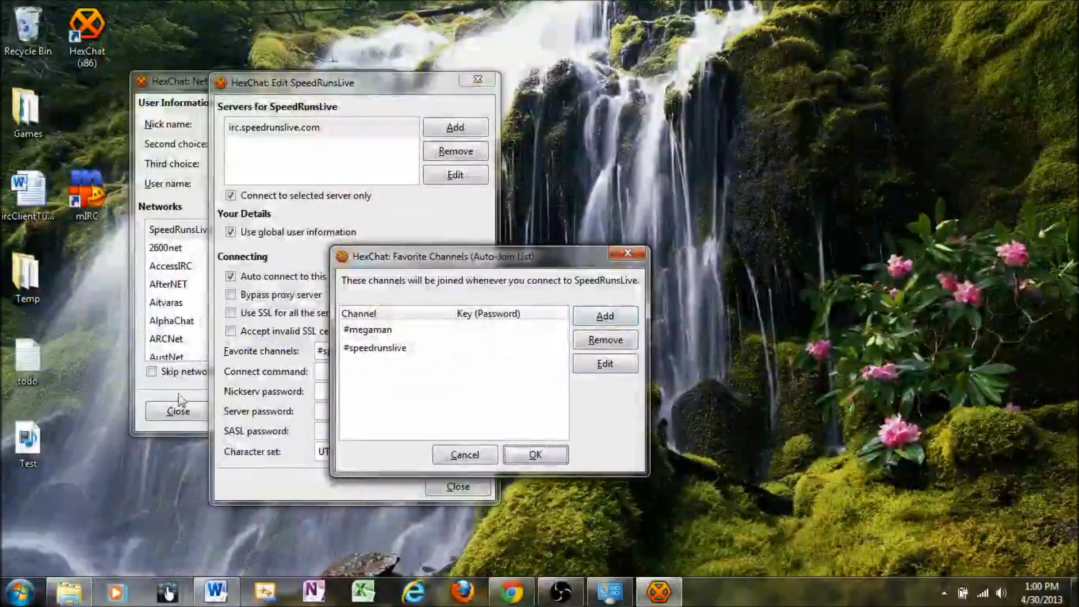
pyautogui.click(532, 455)
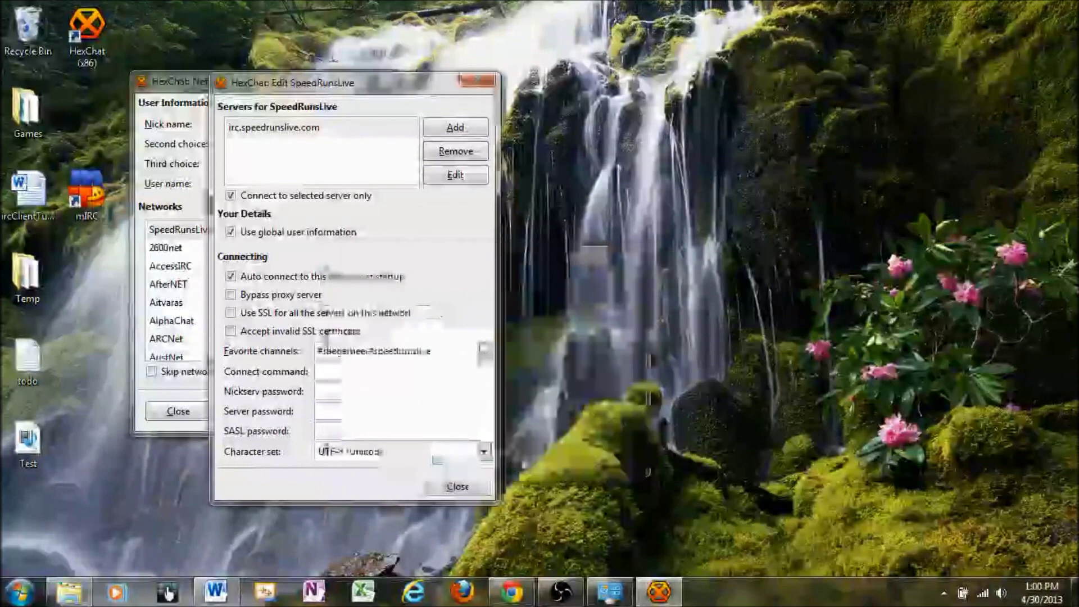
# Enter the Nickserv password for the SpeedRunsLive network and connect to it.
pyautogui.click(335, 390)
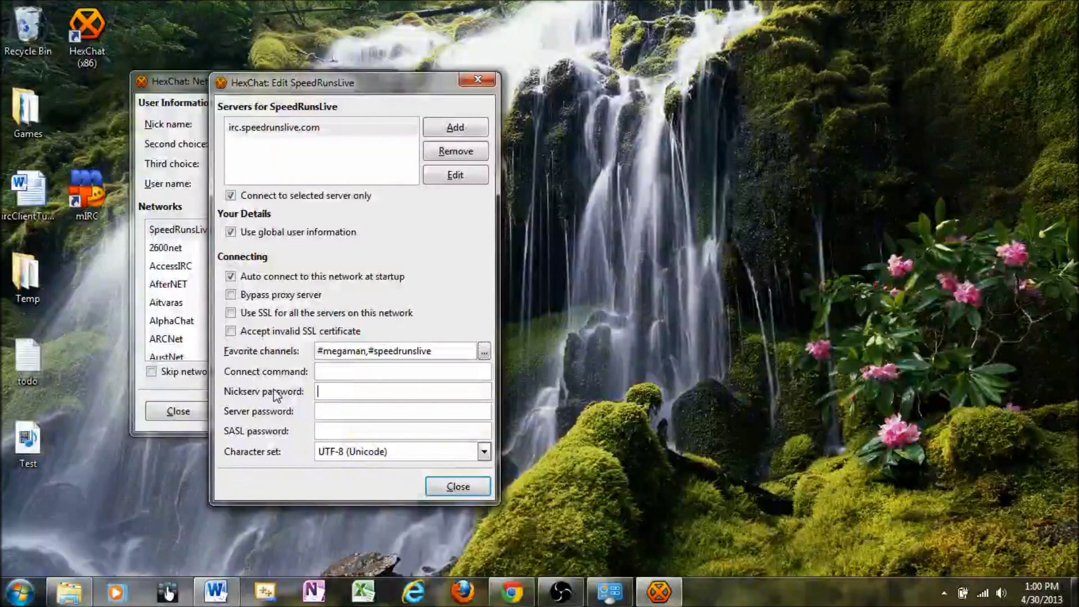
pyautogui.write('****************')
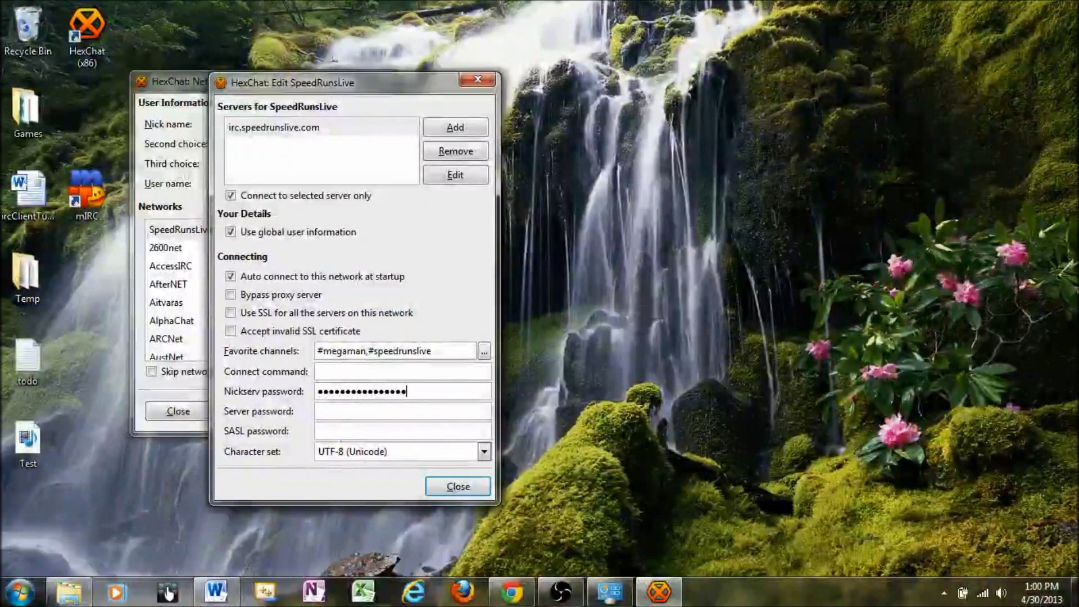
pyautogui.press('Tab')
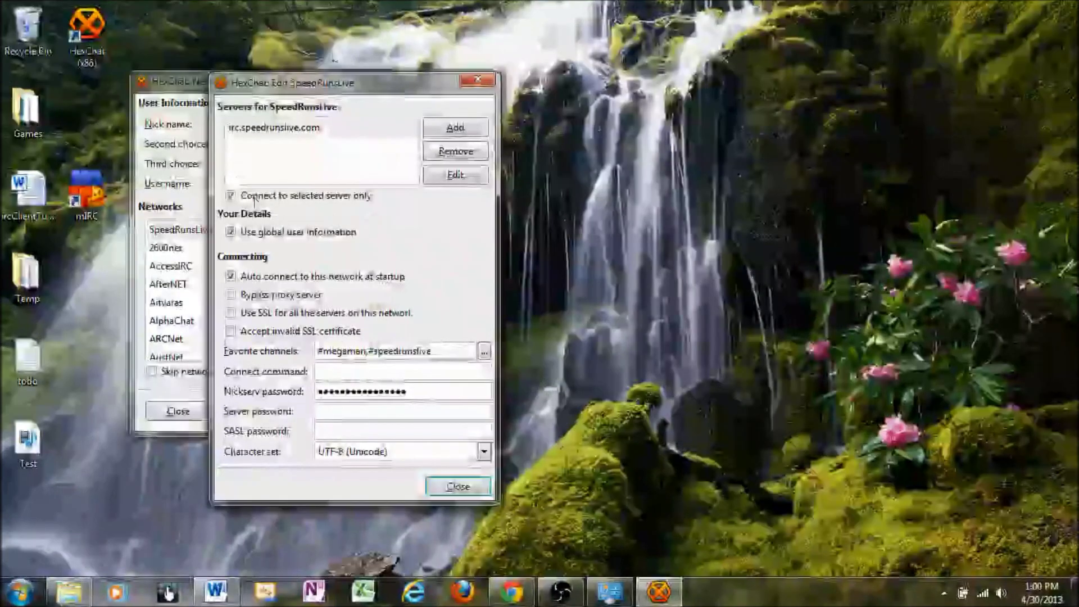
pyautogui.click(469, 487)
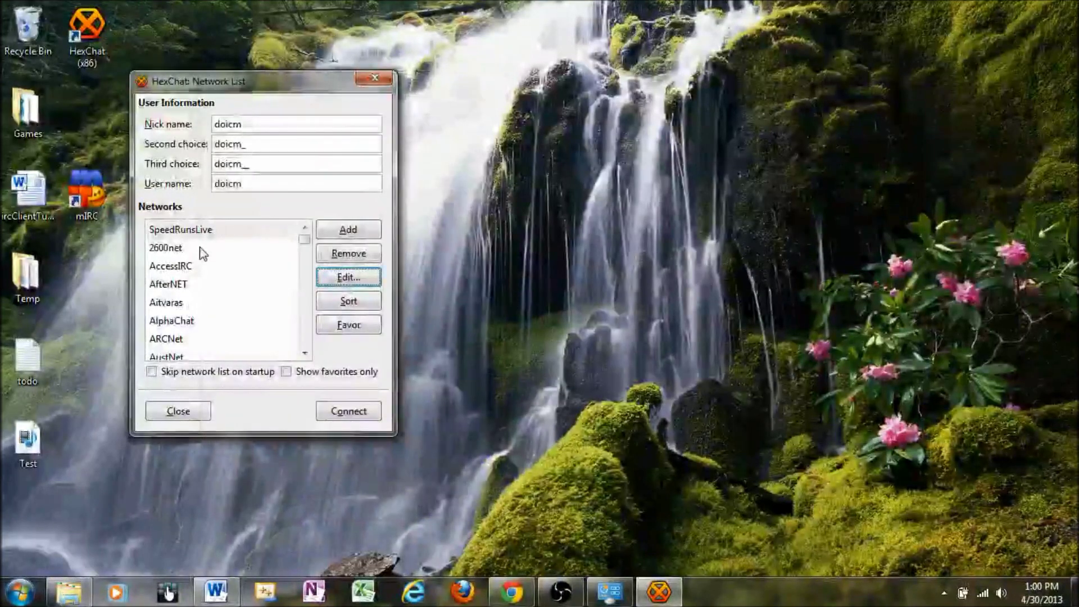
pyautogui.click(359, 417)
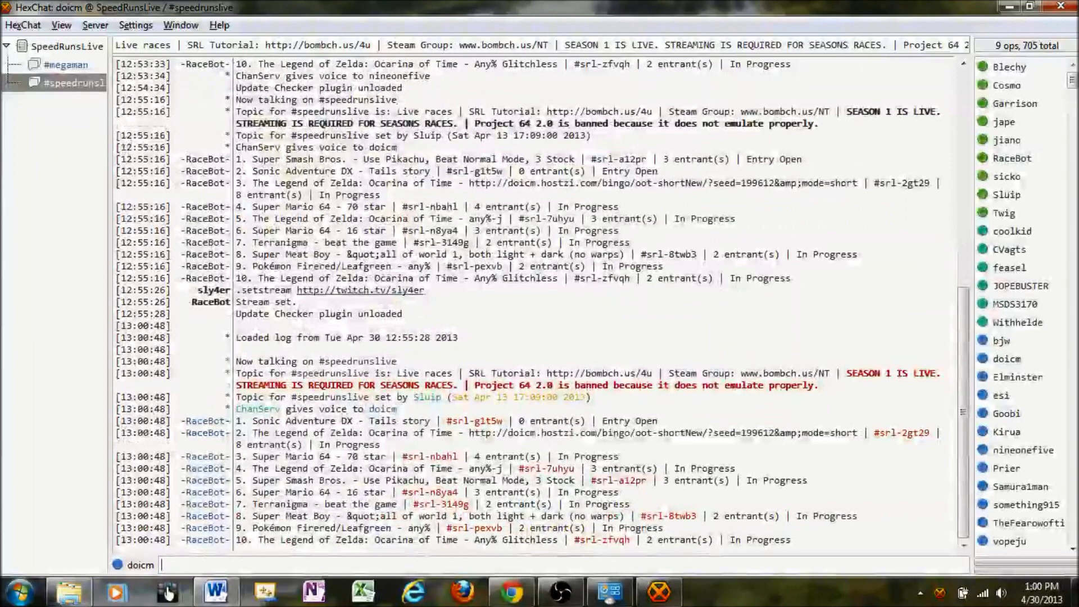
# View the #megaman channel, the SpeedRunsLive server messages and the #speedrunslive channel in turn.
pyautogui.click(67, 65)
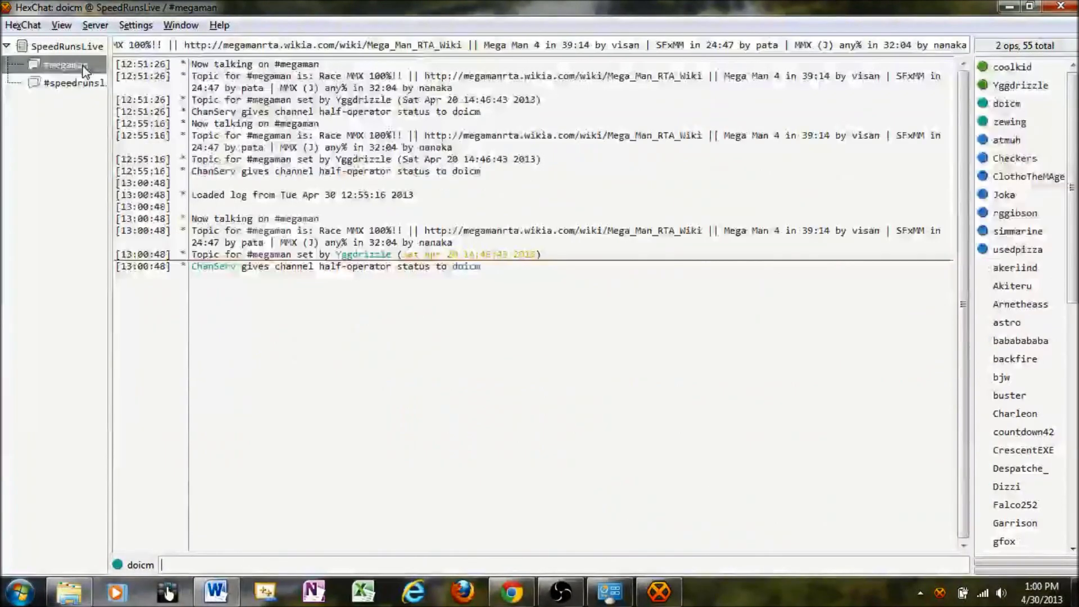
pyautogui.click(83, 49)
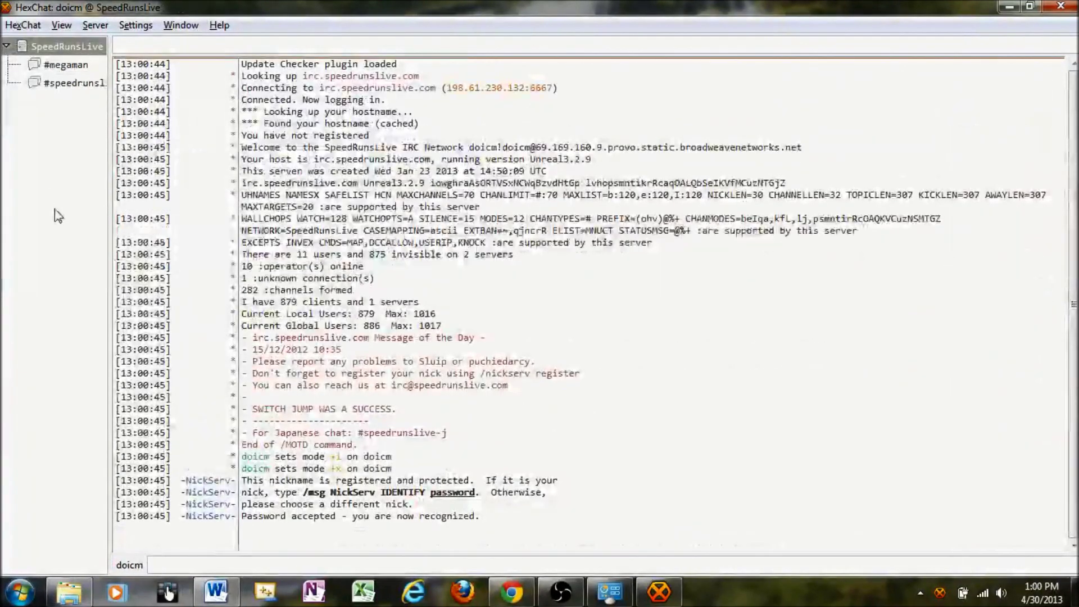
pyautogui.click(63, 83)
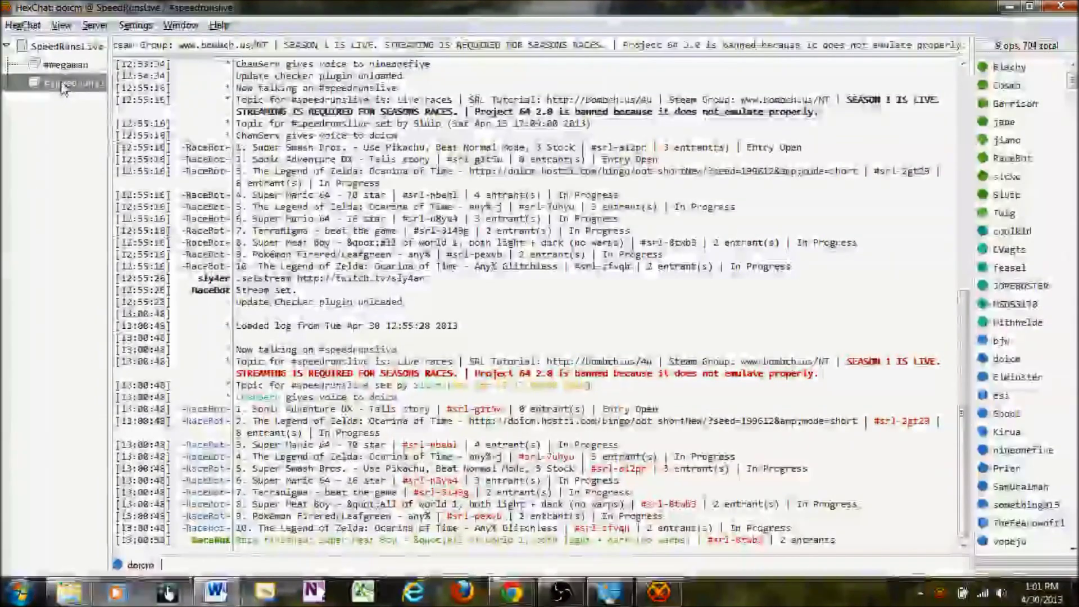
# Check the #speedrunslive channel's settings for logging, scrollback reloading and hiding join/part messages.
pyautogui.rightClick(63, 89)
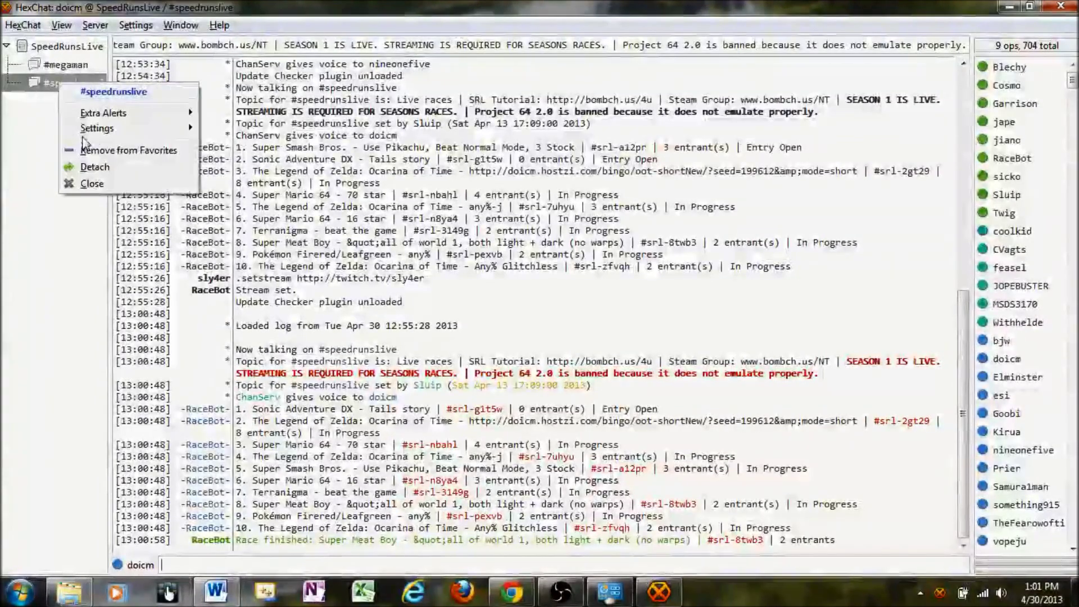
pyautogui.moveTo(141, 128)
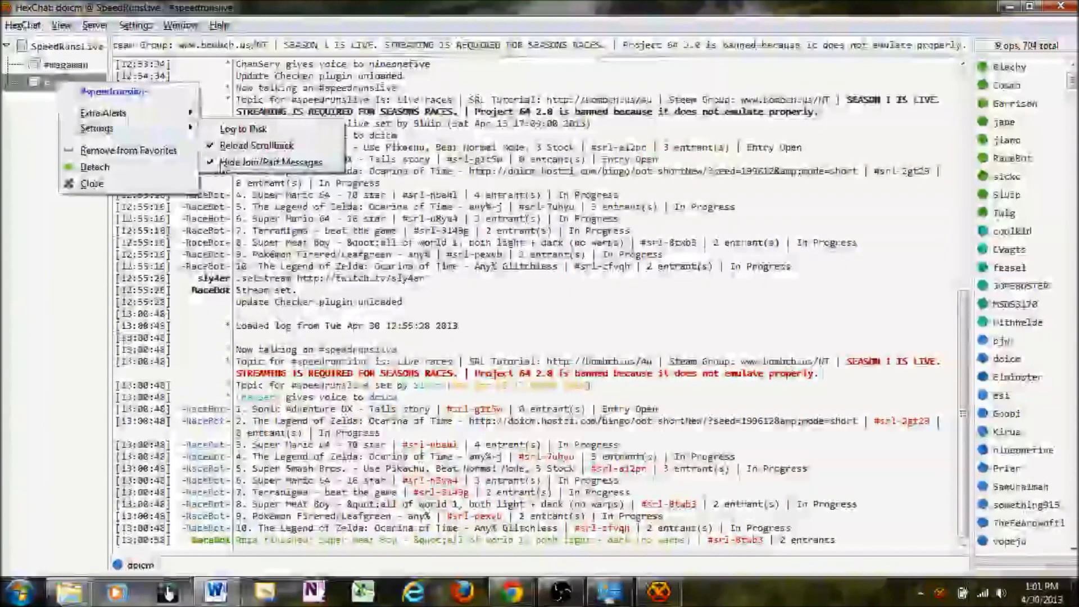
pyautogui.click(2, 179)
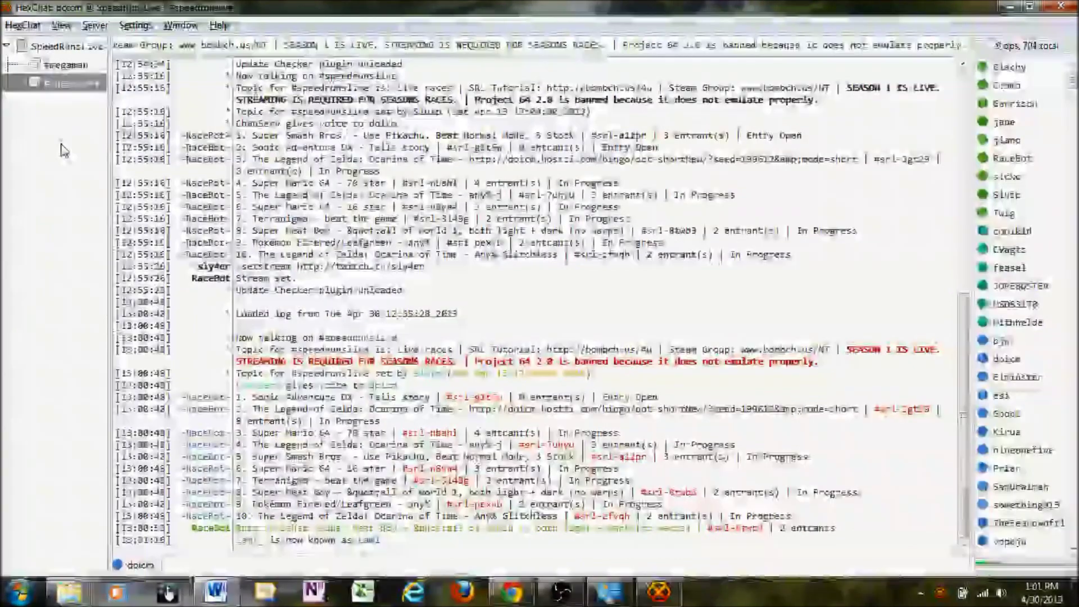
# Cycle through the open channel pages and return to the #megaman channel.
pyautogui.hotkey('ctrl', 'pageup')
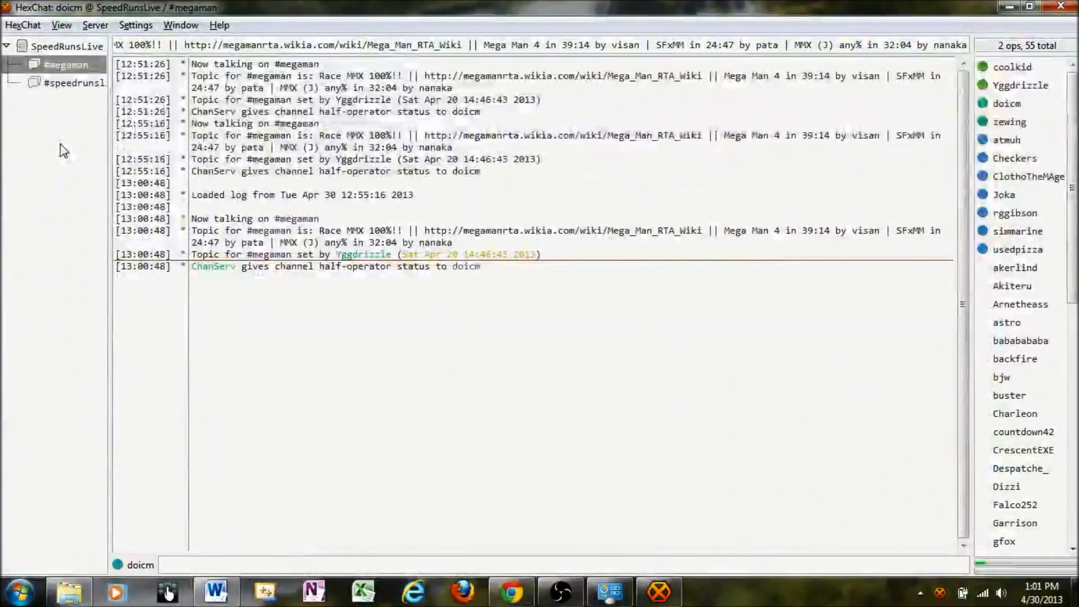
pyautogui.hotkey('ctrl', 'pageup')
pyautogui.hotkey('ctrl', 'pagedown')
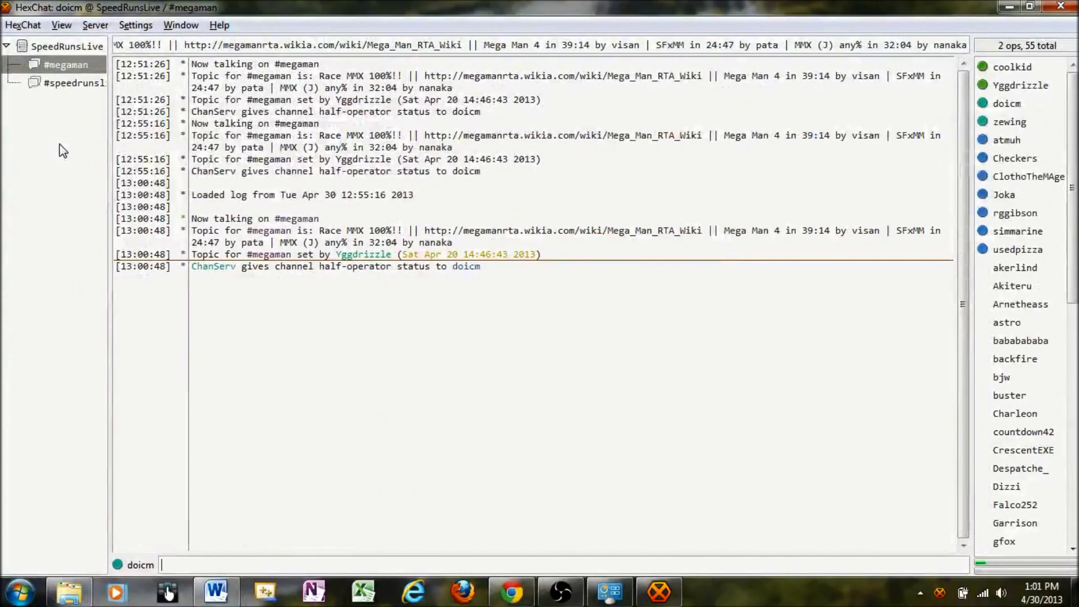
# Look up the keyboard shortcuts assigned to the Change Page action and close the shortcut list.
pyautogui.click(150, 24)
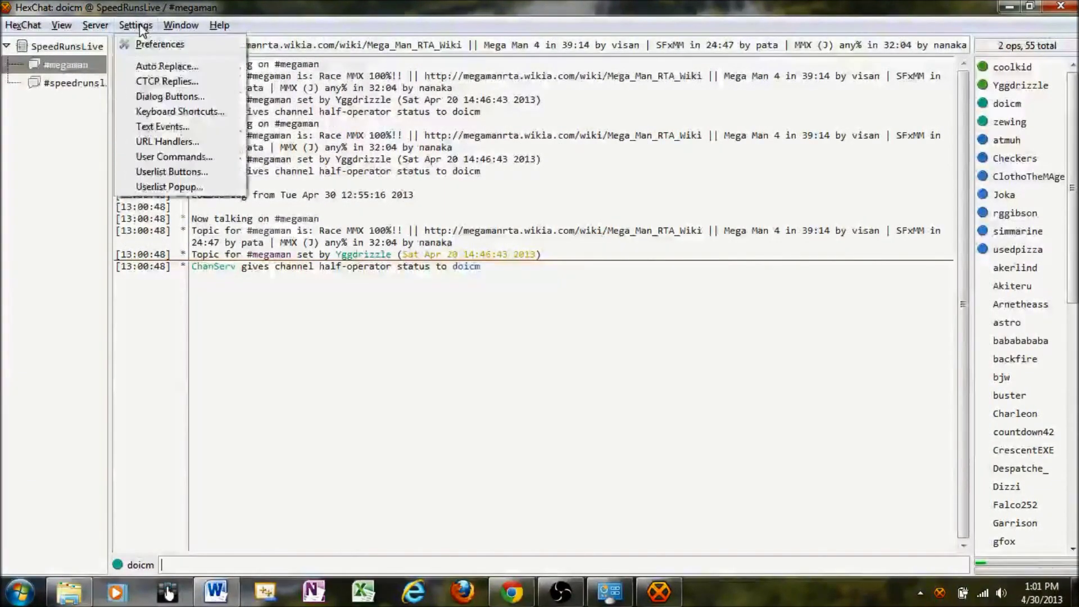
pyautogui.click(162, 115)
pyautogui.click(92, 66)
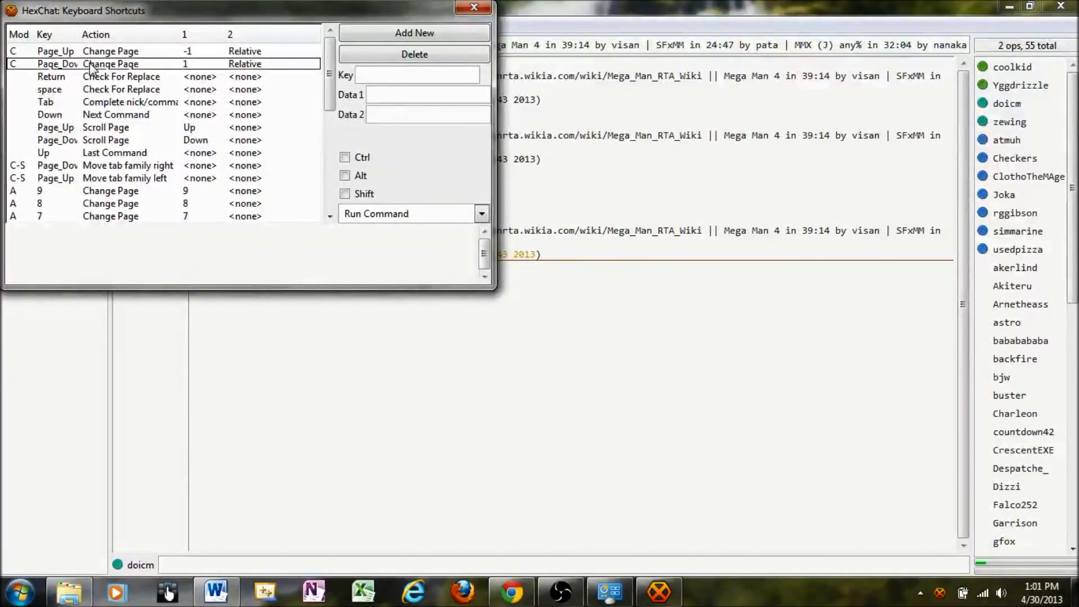
pyautogui.click(91, 52)
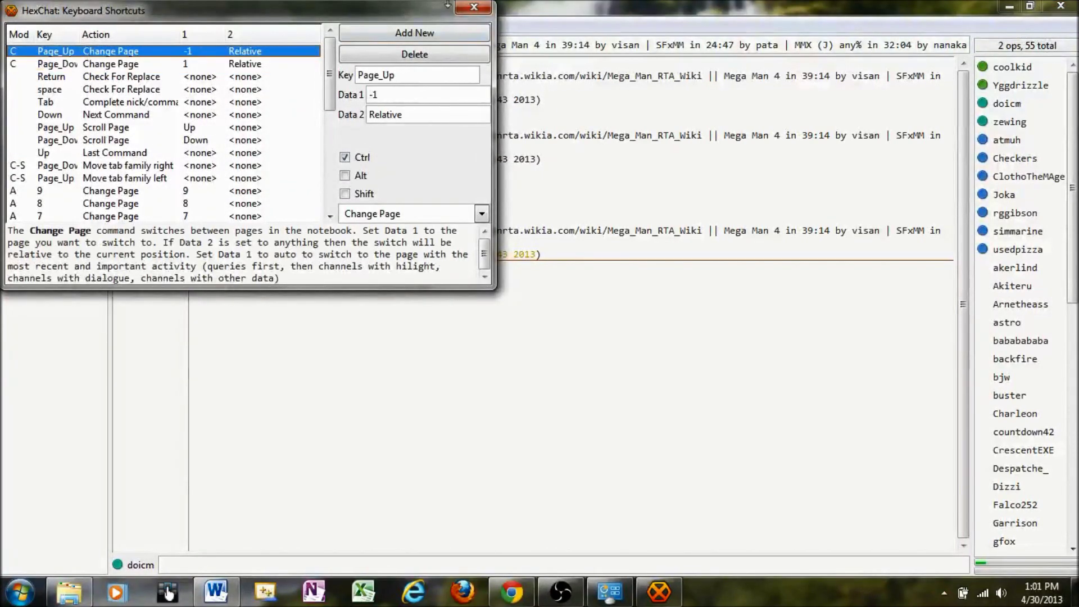
pyautogui.click(472, 7)
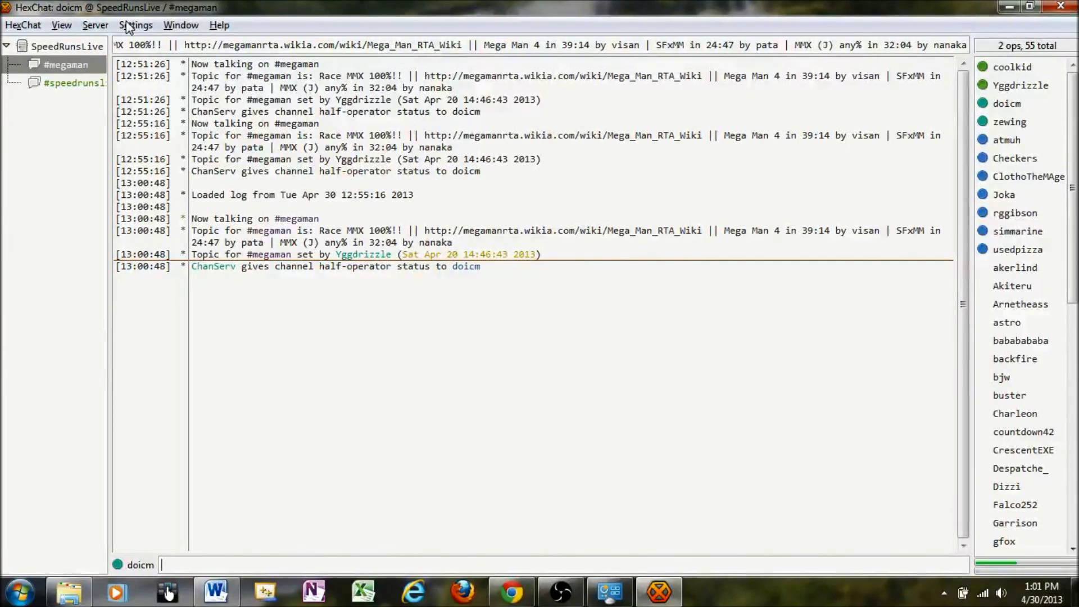
# Set the extra words to highlight to "mmx,oot" in the alert preferences, and view the #speedrunslive and #megaman channels.
pyautogui.click(129, 27)
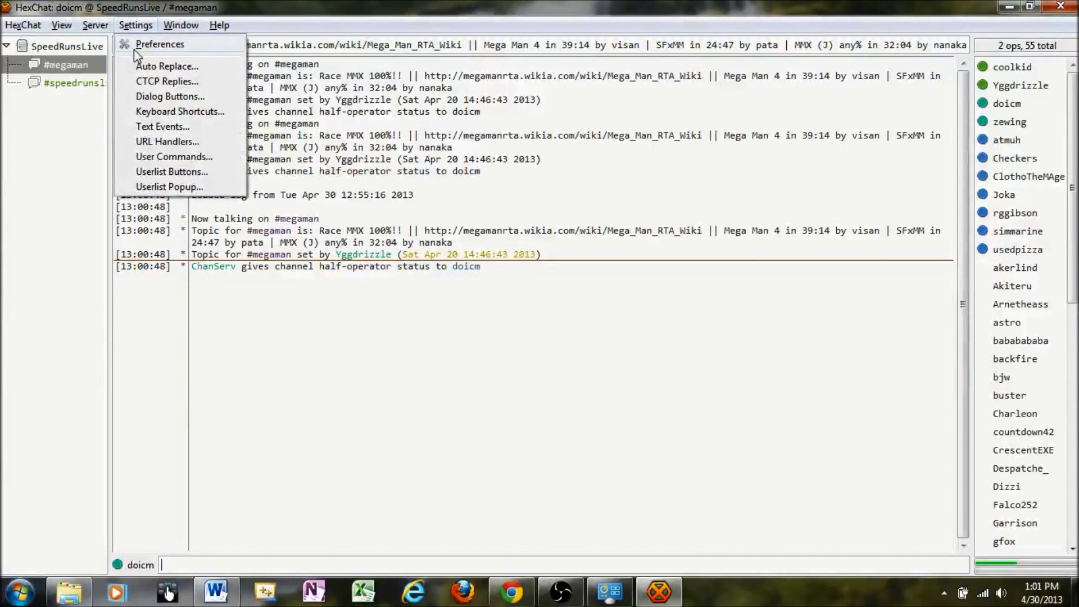
pyautogui.click(139, 45)
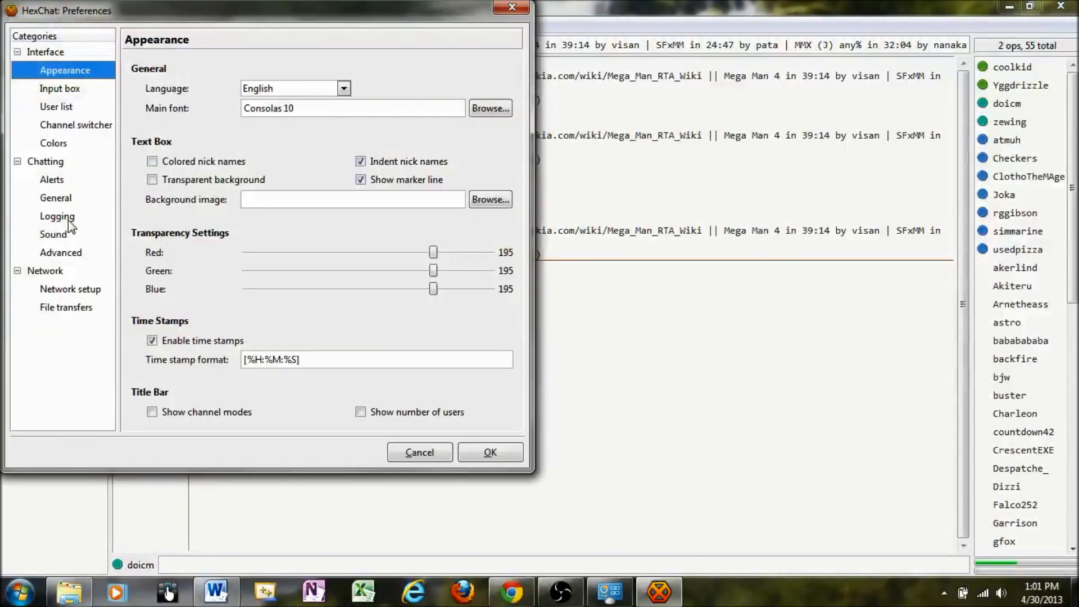
pyautogui.click(54, 180)
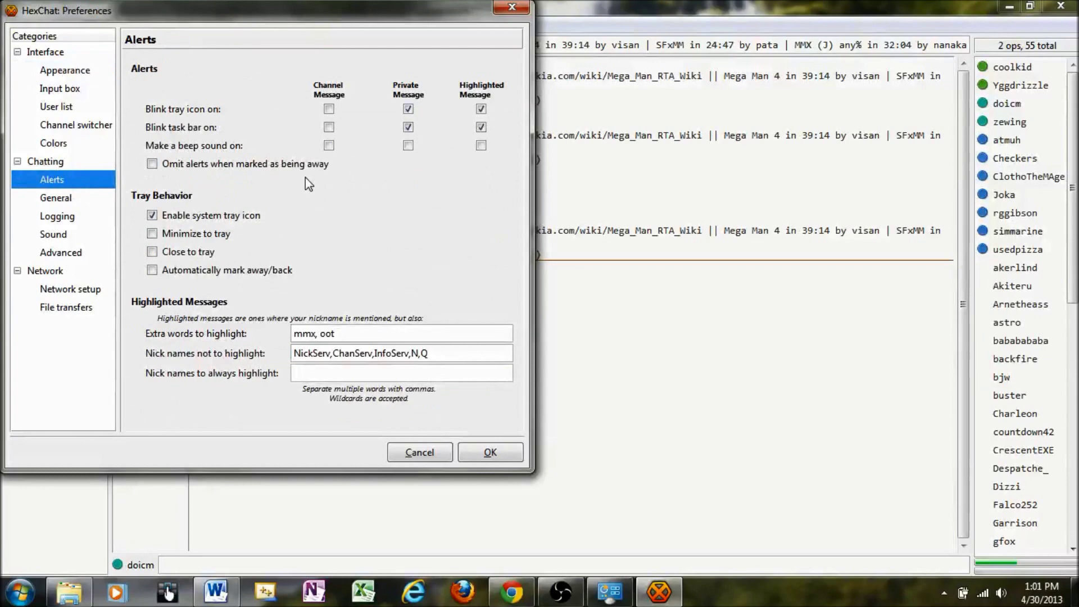
pyautogui.moveTo(337, 333); pyautogui.dragTo(291, 333)
pyautogui.press('BackSpace')
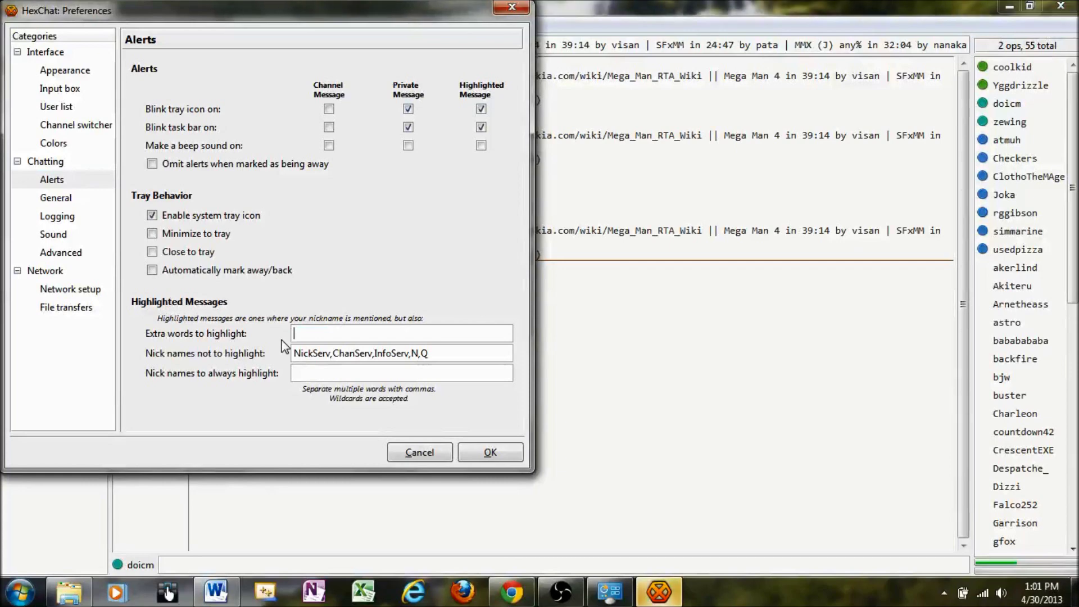
pyautogui.write('mmx')
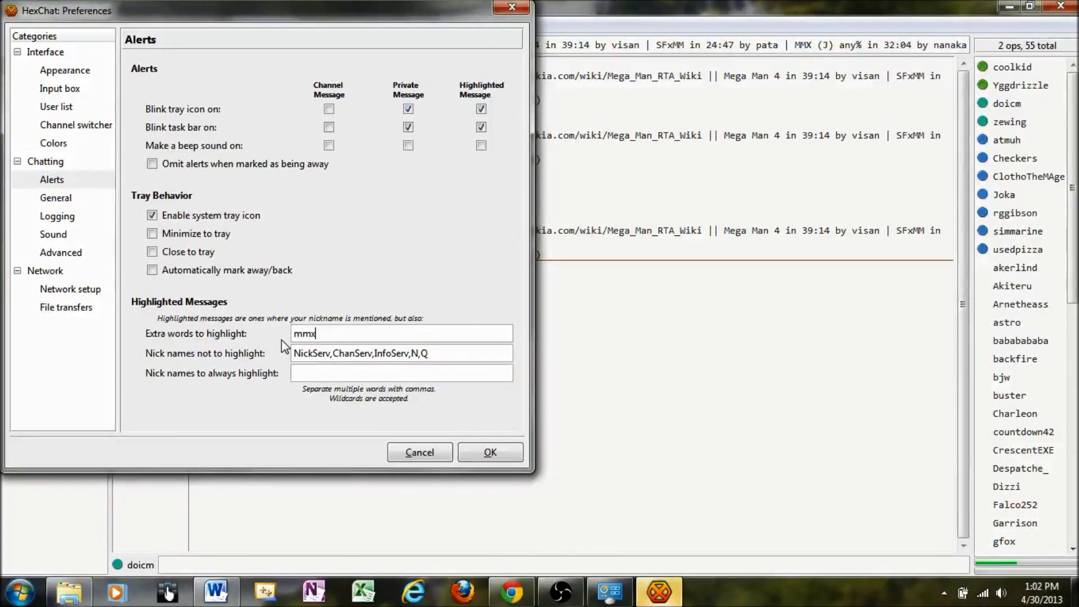
pyautogui.write(',oot')
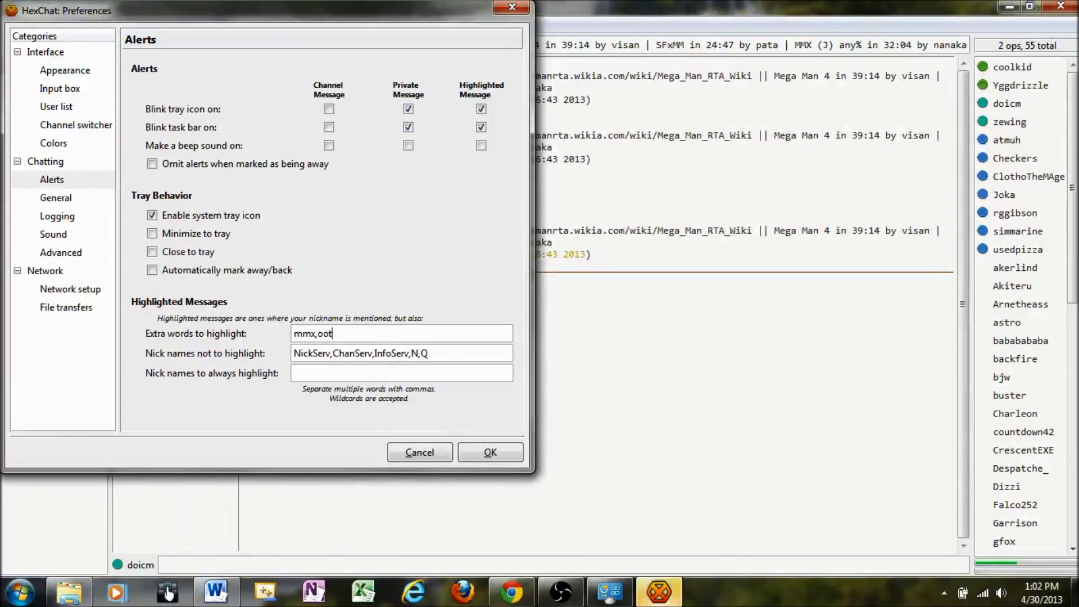
pyautogui.click(489, 452)
pyautogui.click(61, 83)
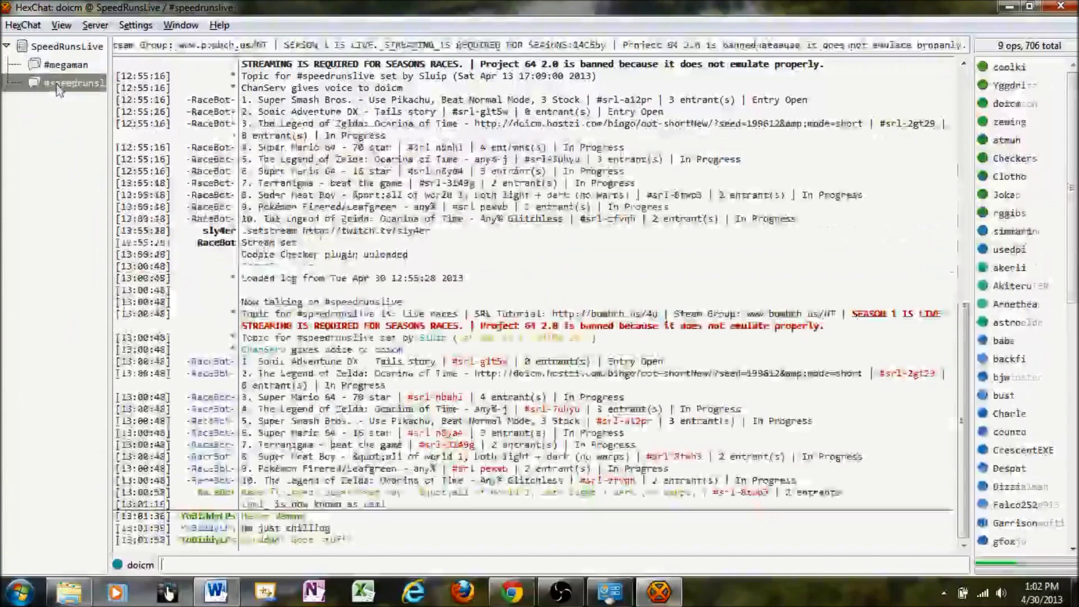
pyautogui.click(59, 65)
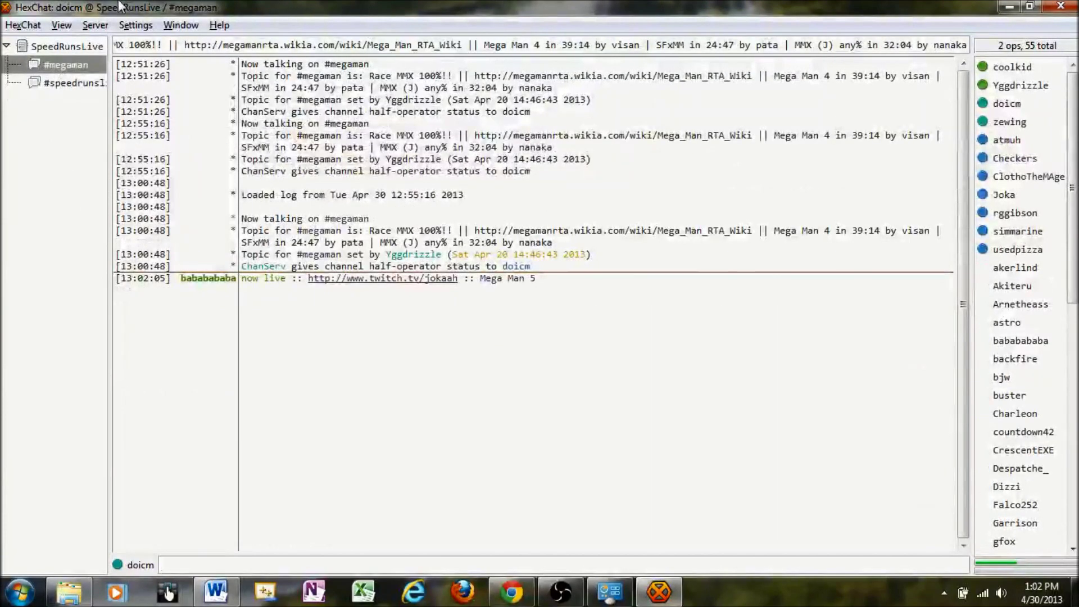
# Review the Colors, Appearance, Logging and Sound preferences and accept them without changes.
pyautogui.click(130, 26)
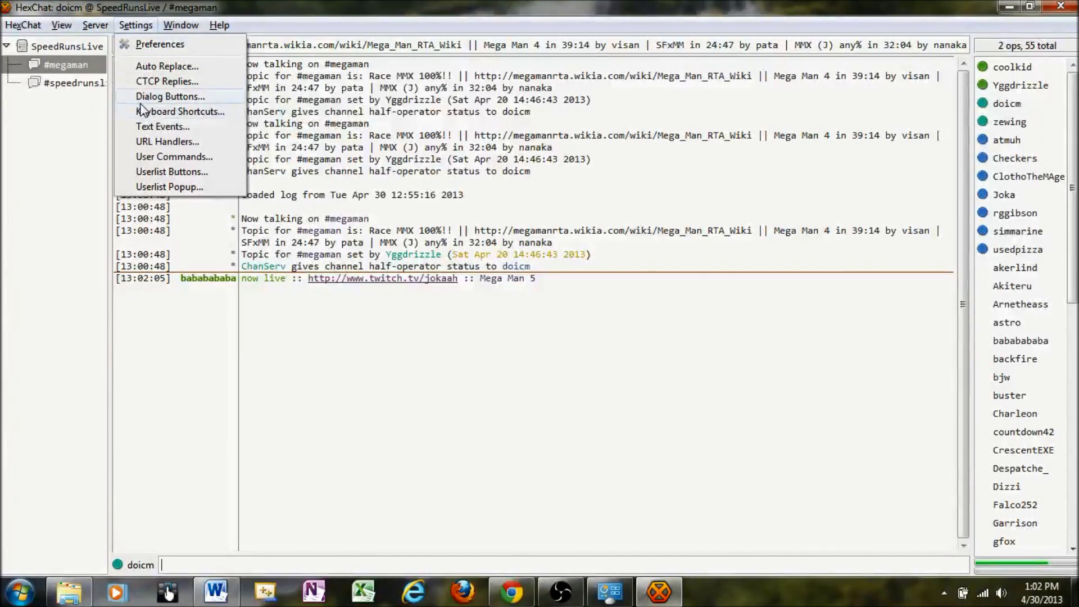
pyautogui.click(149, 47)
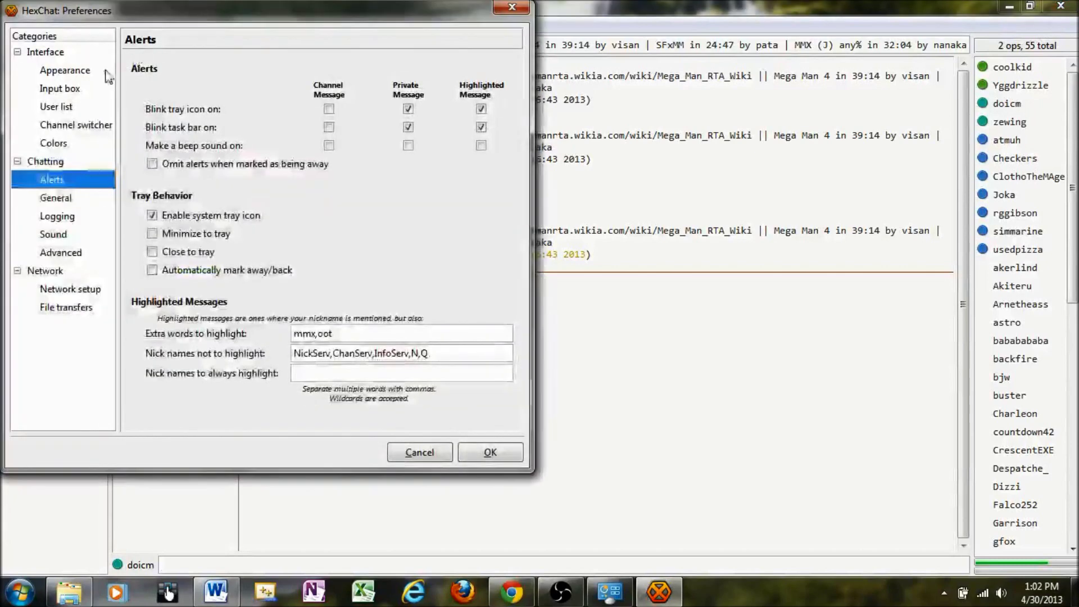
pyautogui.click(79, 144)
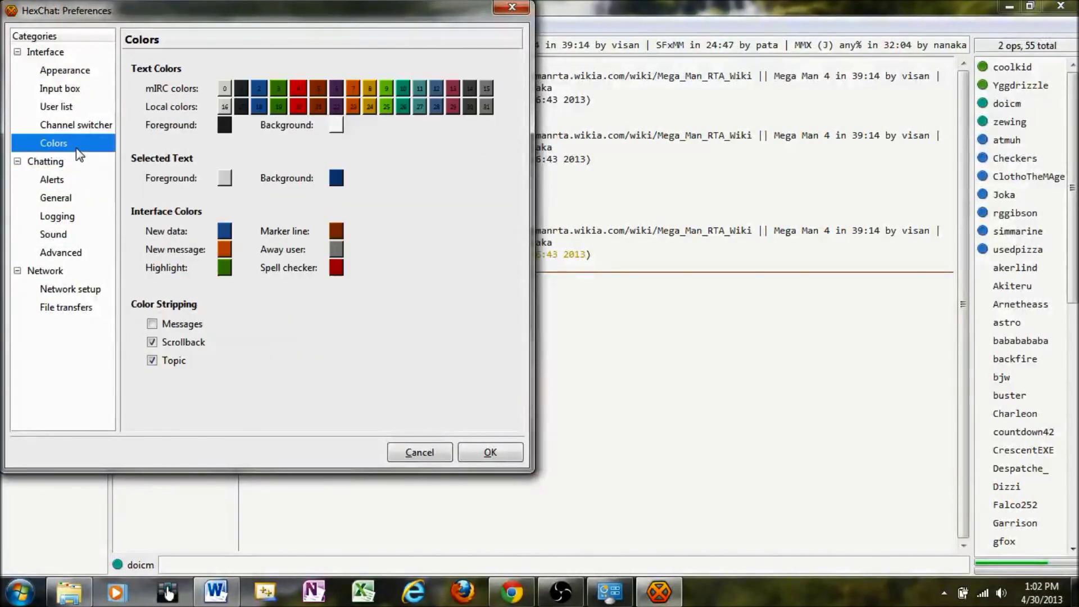
pyautogui.click(63, 70)
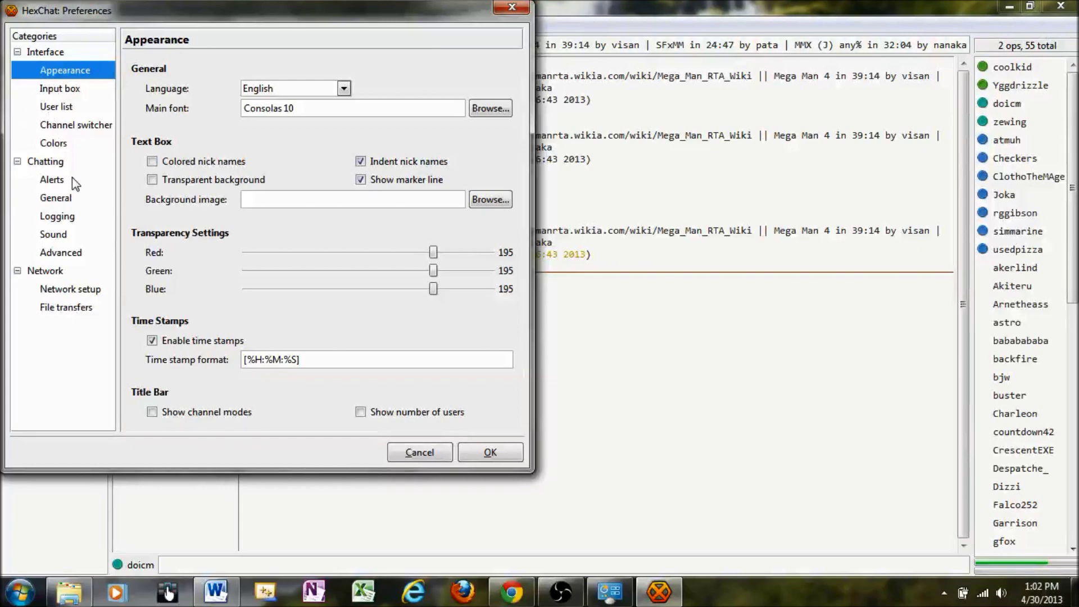
pyautogui.click(76, 215)
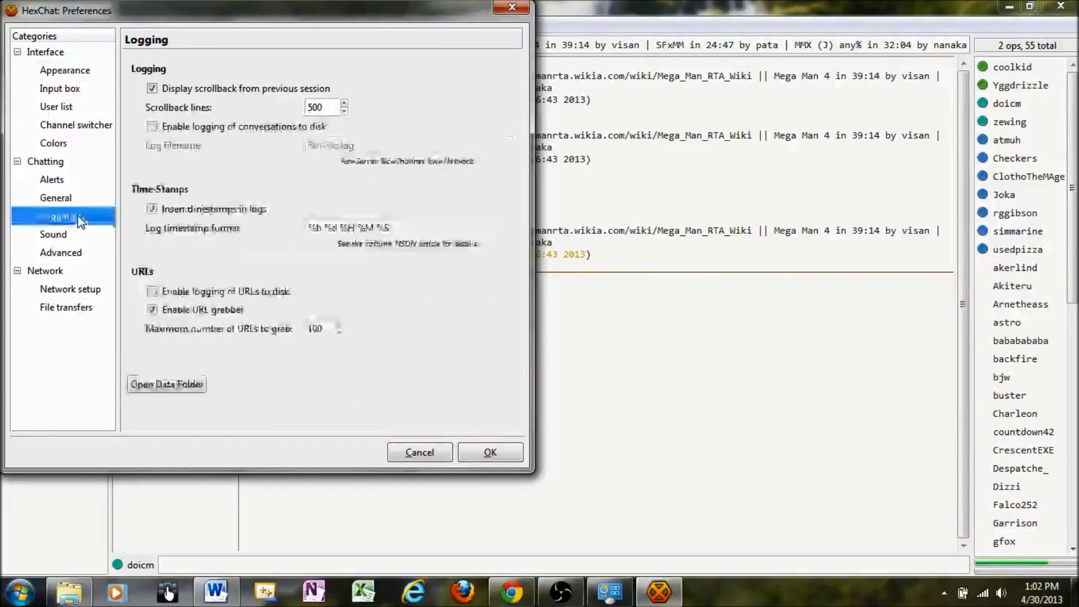
pyautogui.click(53, 234)
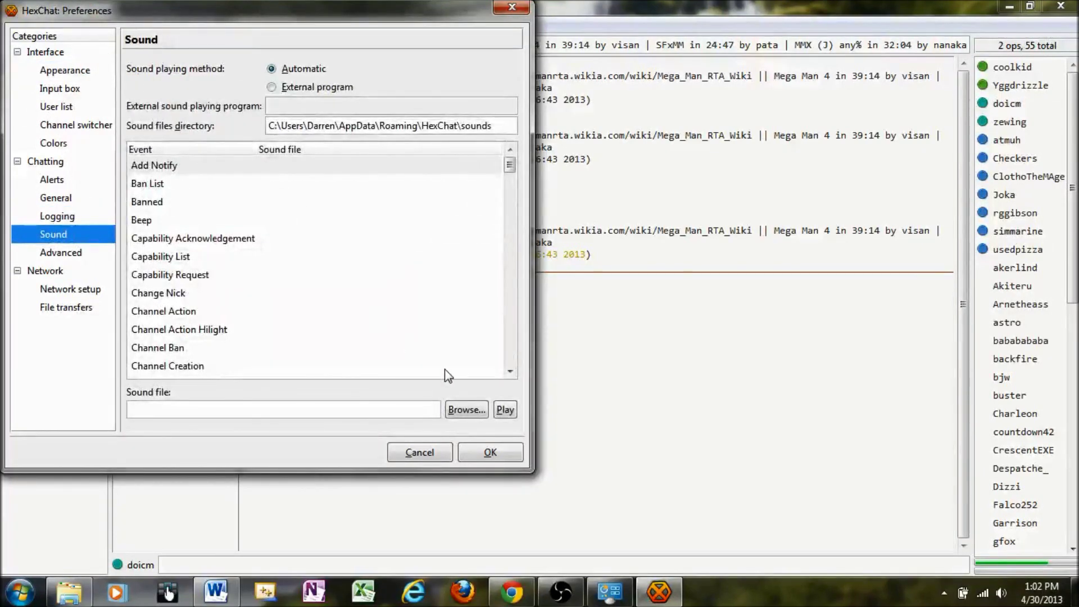
pyautogui.click(475, 457)
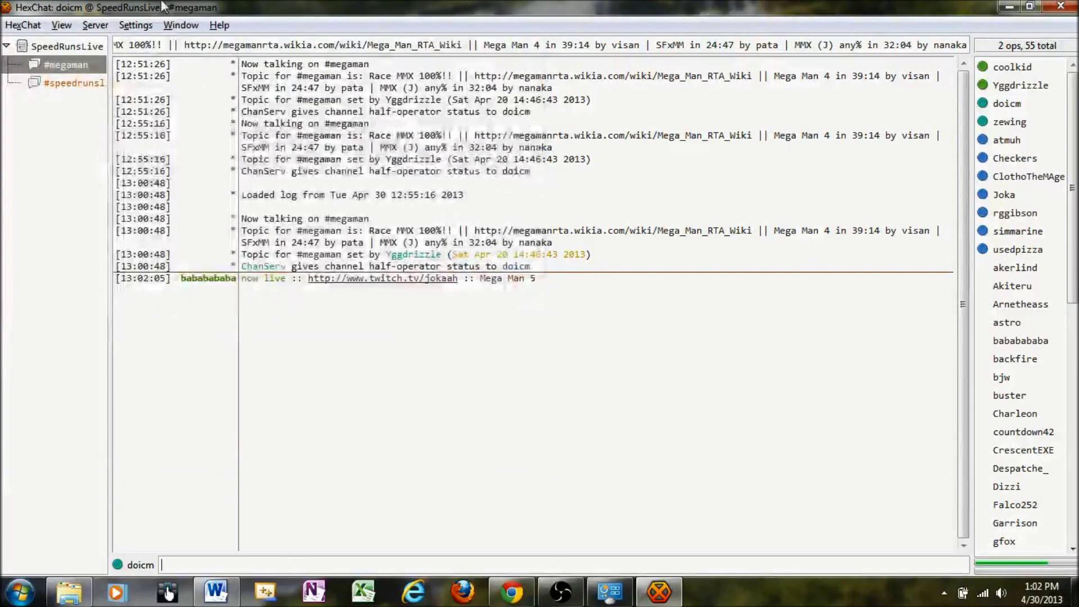
# Examine the list of loaded plugins and scripts and close it.
pyautogui.click(133, 27)
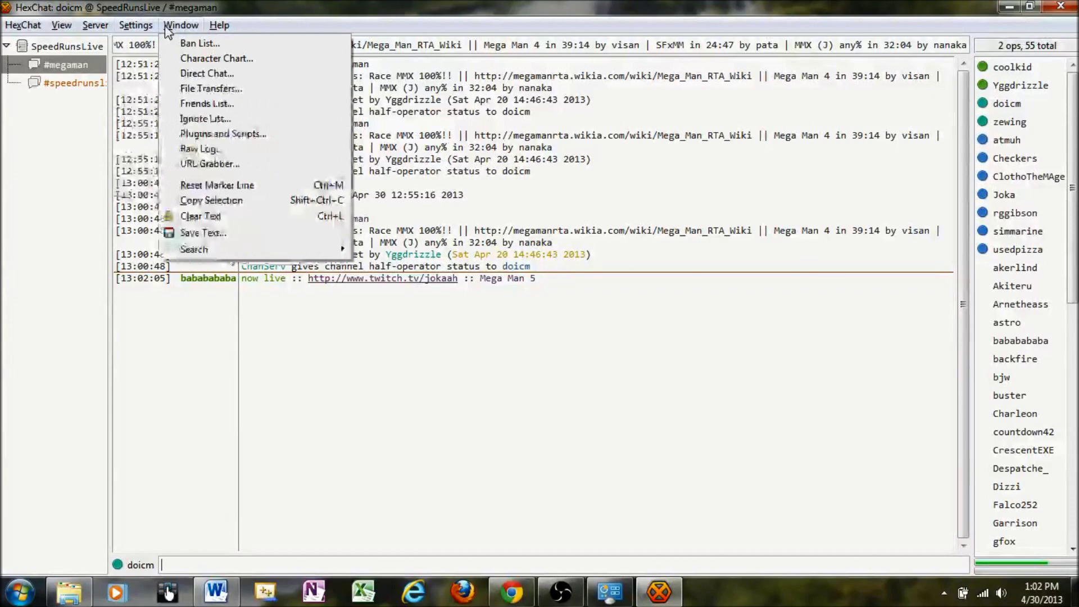
pyautogui.moveTo(167, 29)
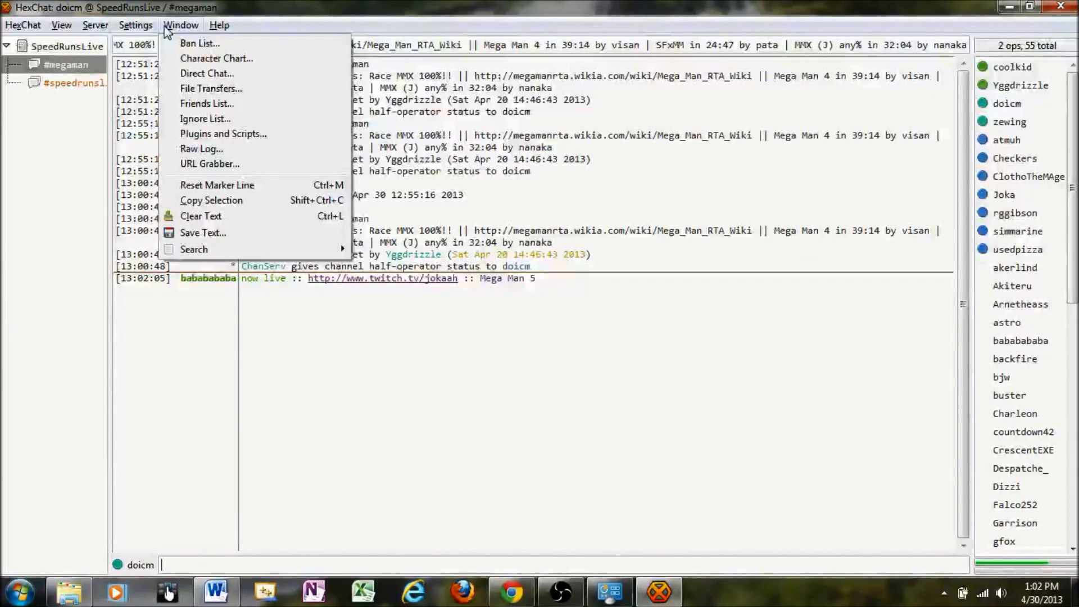
pyautogui.click(203, 134)
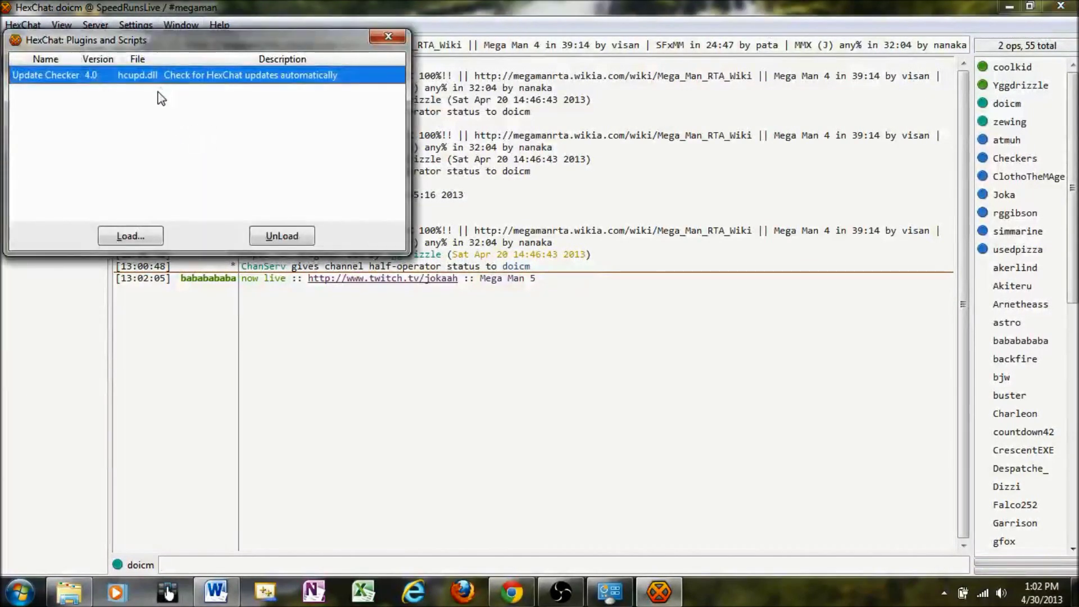
pyautogui.click(388, 37)
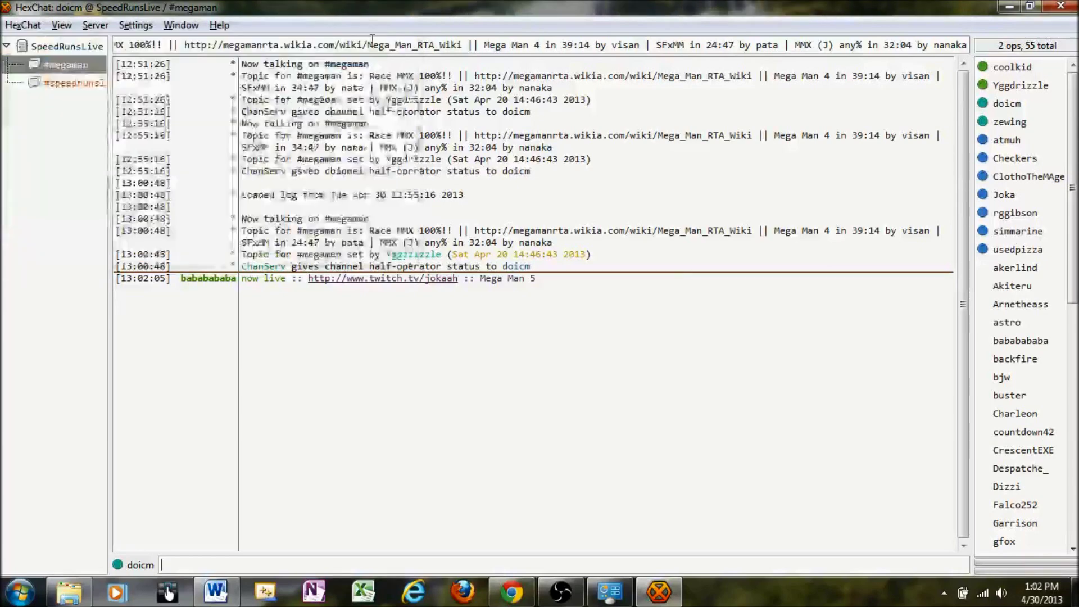
# Download the SpeedRunsLive server's channel list, browse through the available channels and close the list.
pyautogui.click(168, 26)
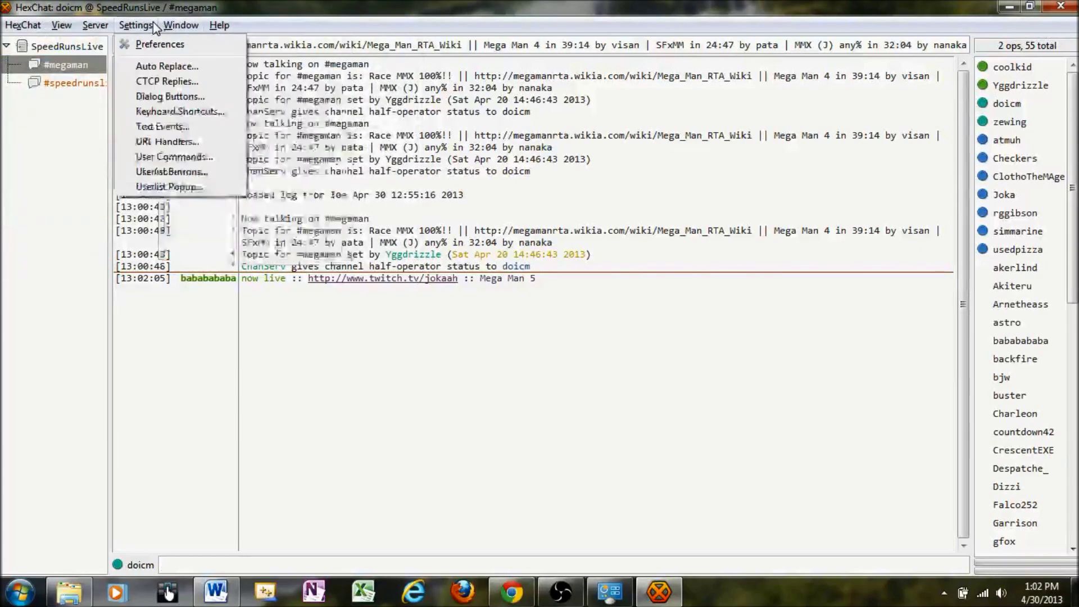
pyautogui.moveTo(84, 25)
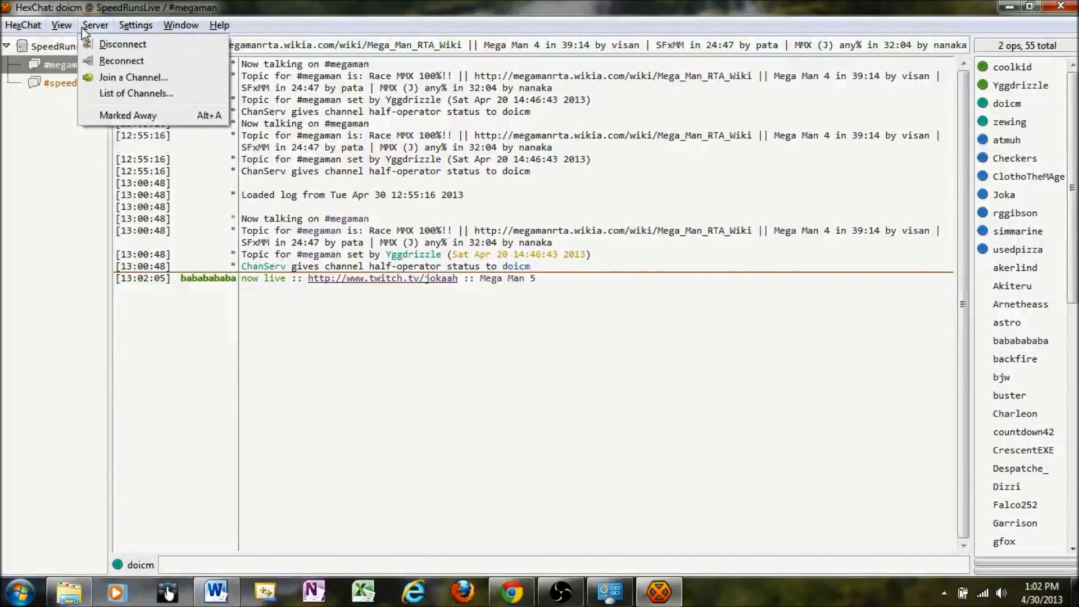
pyautogui.click(85, 27)
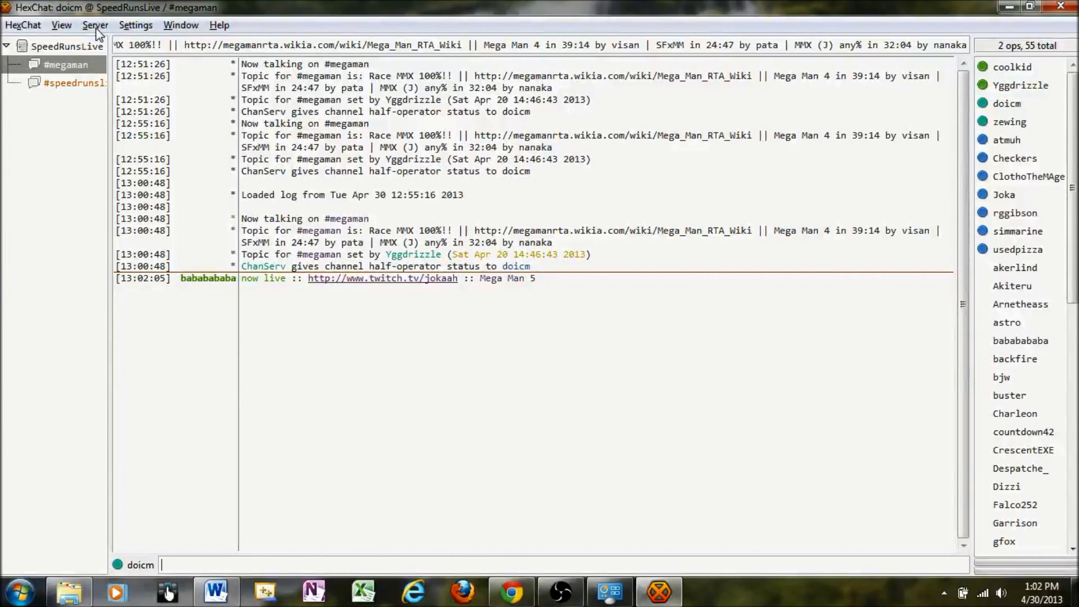
pyautogui.click(97, 27)
pyautogui.click(110, 95)
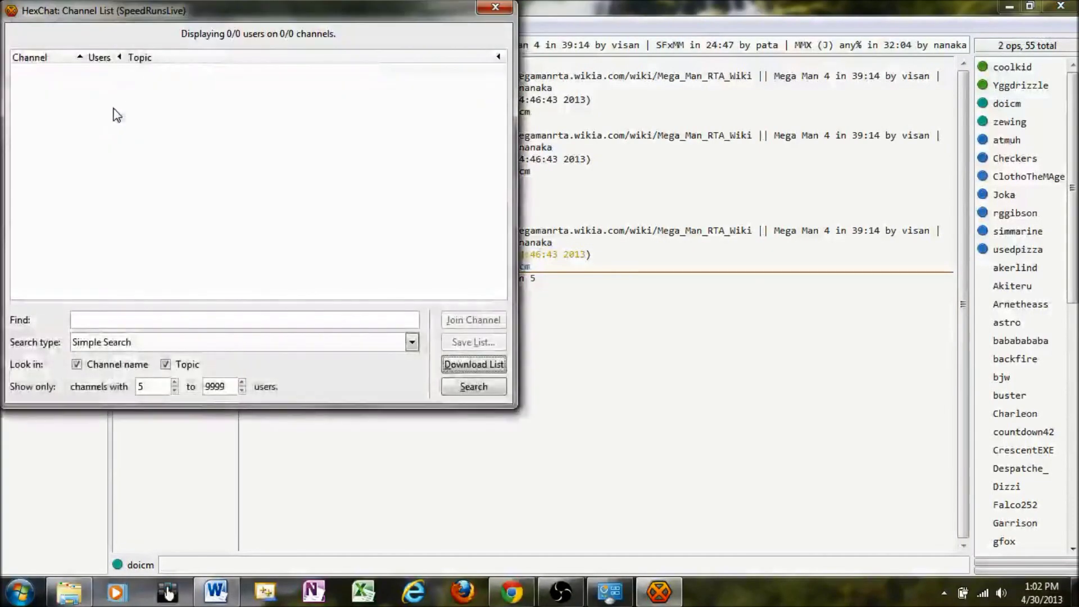
pyautogui.click(463, 366)
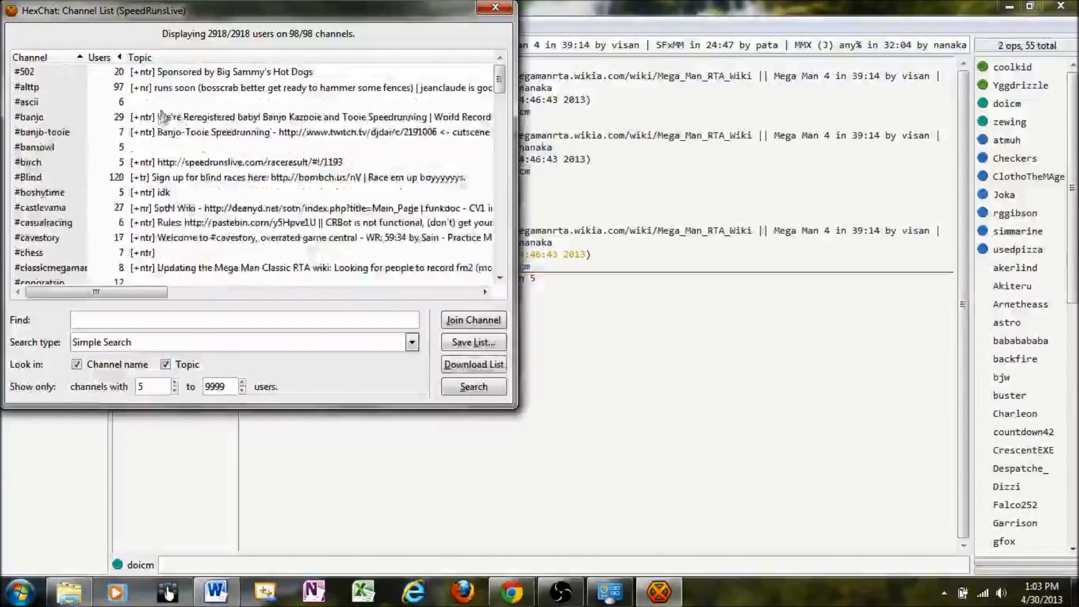
pyautogui.scroll(-8, 163, 118)
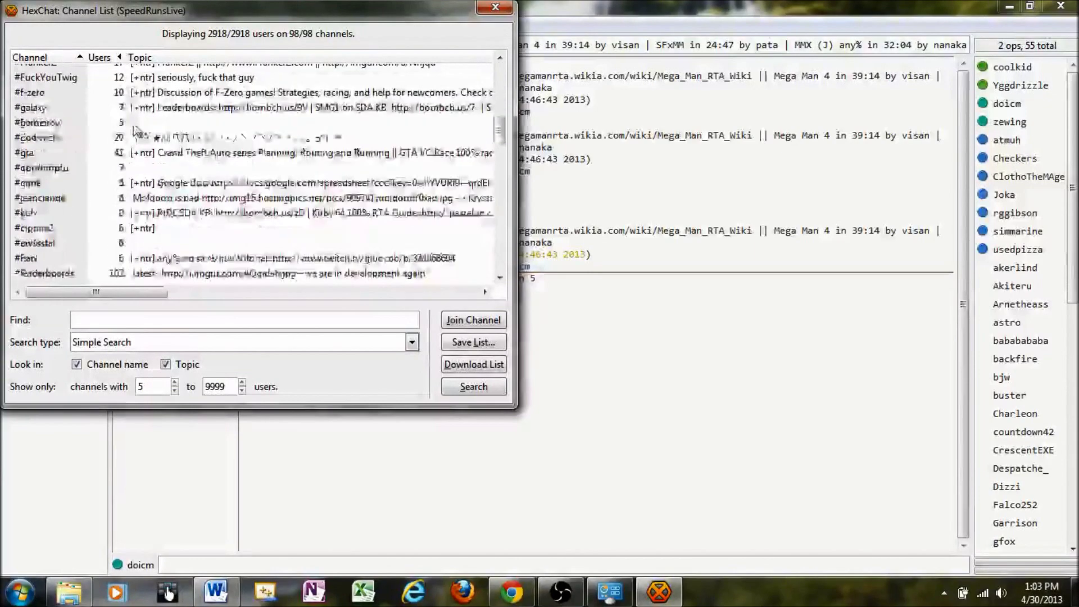
pyautogui.scroll(-10, 134, 130)
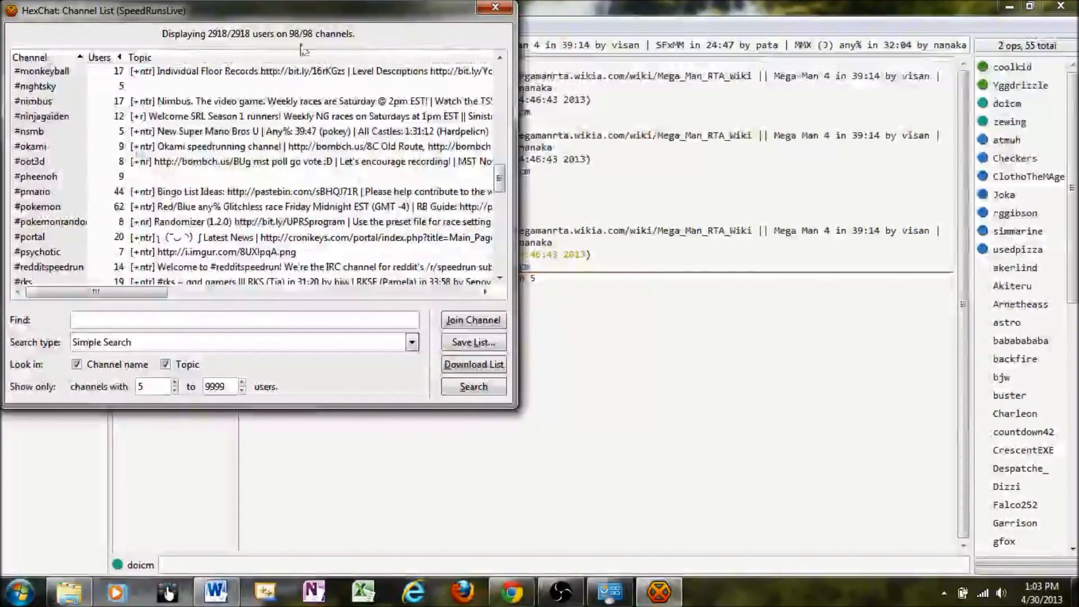
pyautogui.moveTo(473, 8); pyautogui.dragTo(616, 82)
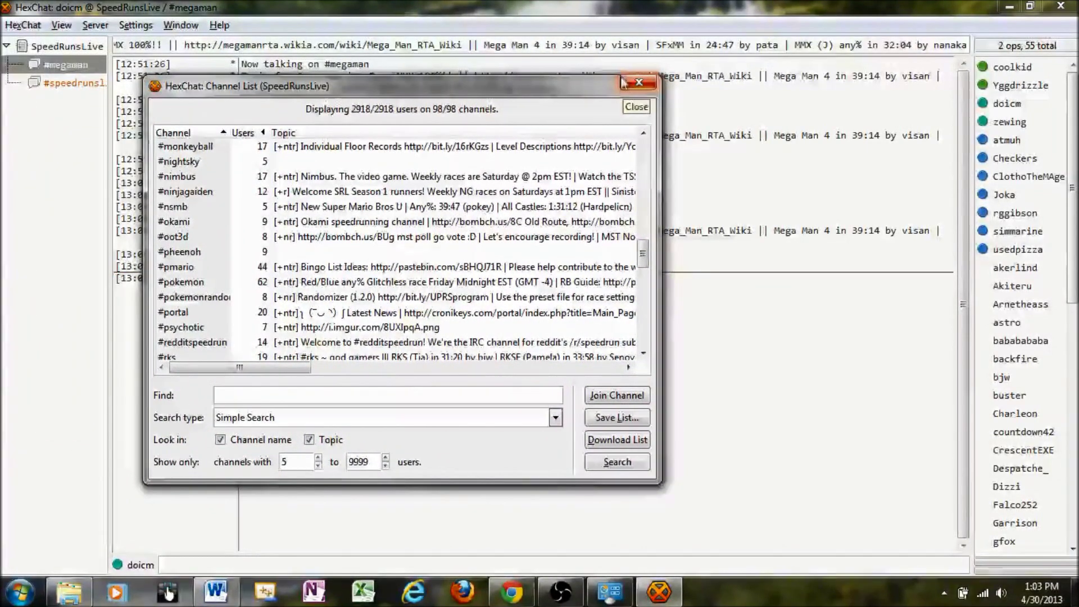
pyautogui.click(626, 82)
# Return to the #speedrunslive channel and look through the available view options.
pyautogui.click(62, 83)
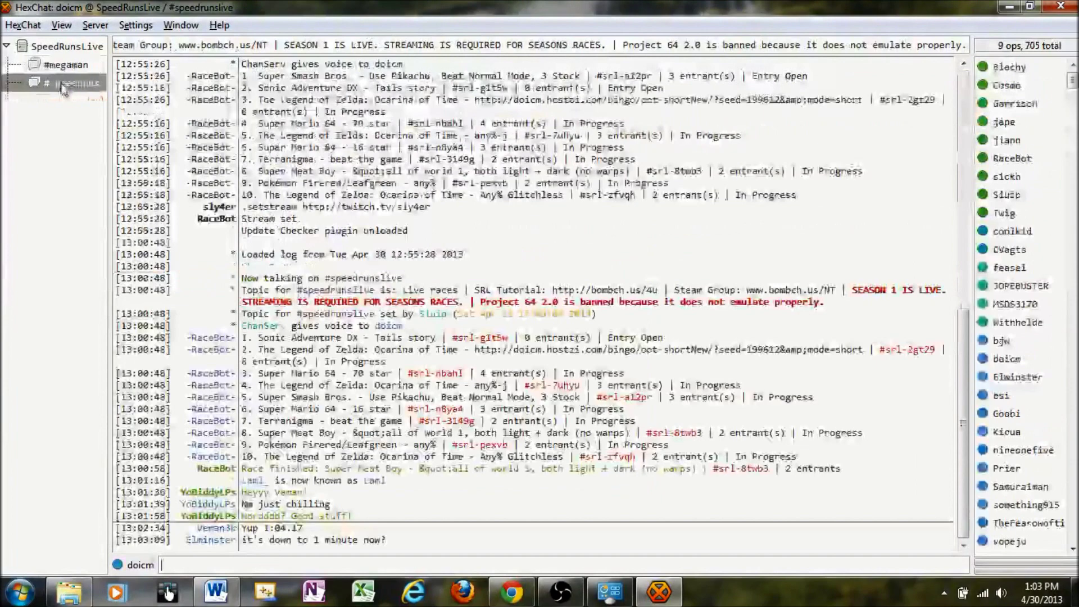
pyautogui.click(71, 25)
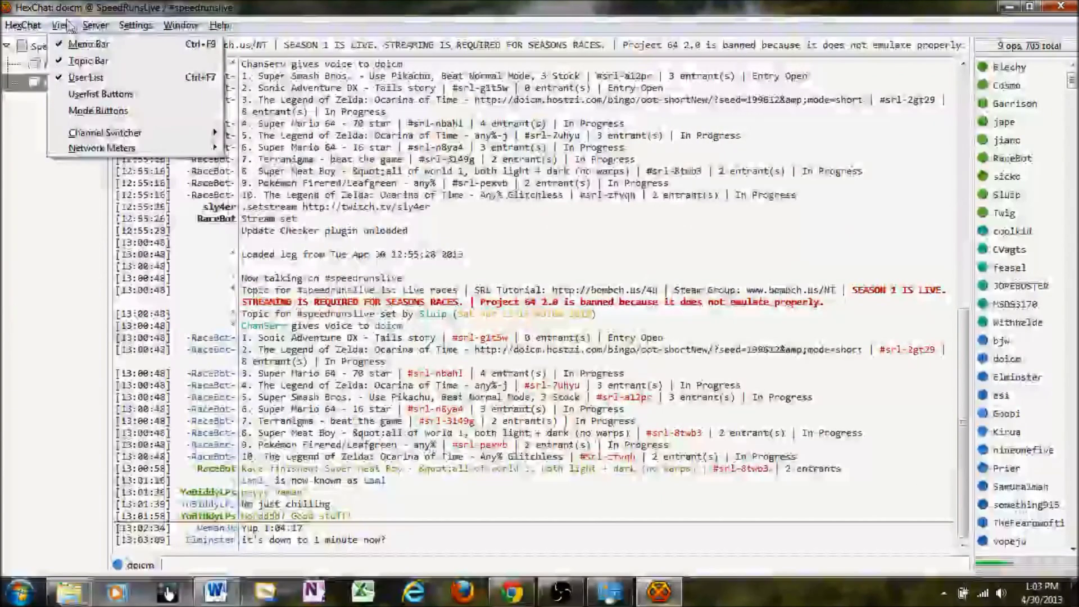
pyautogui.click(66, 25)
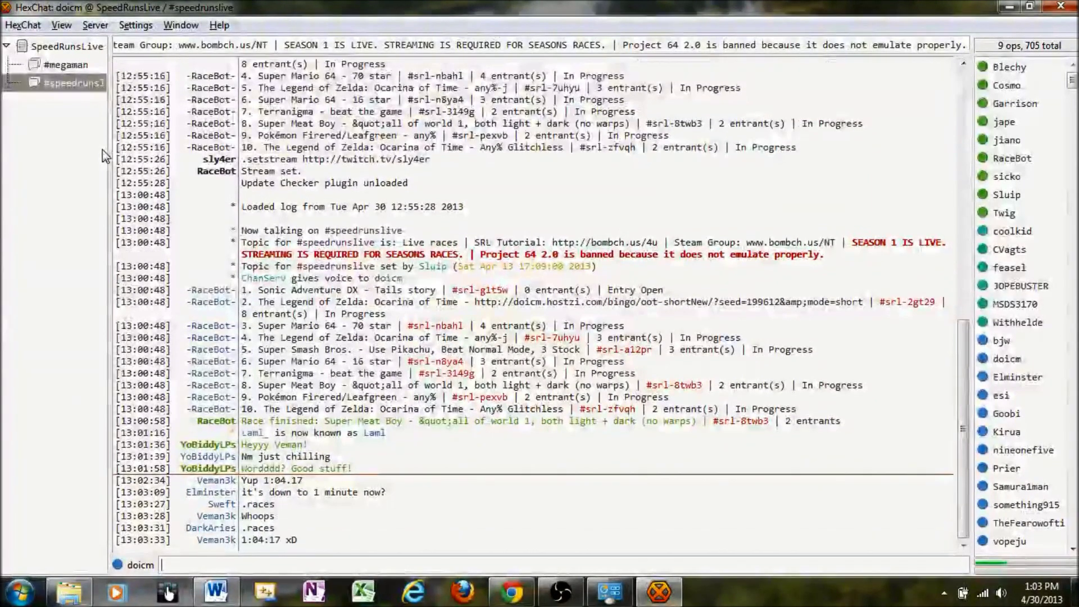
# Add a new network named "Twitch Chat" to the network list.
pyautogui.click(23, 26)
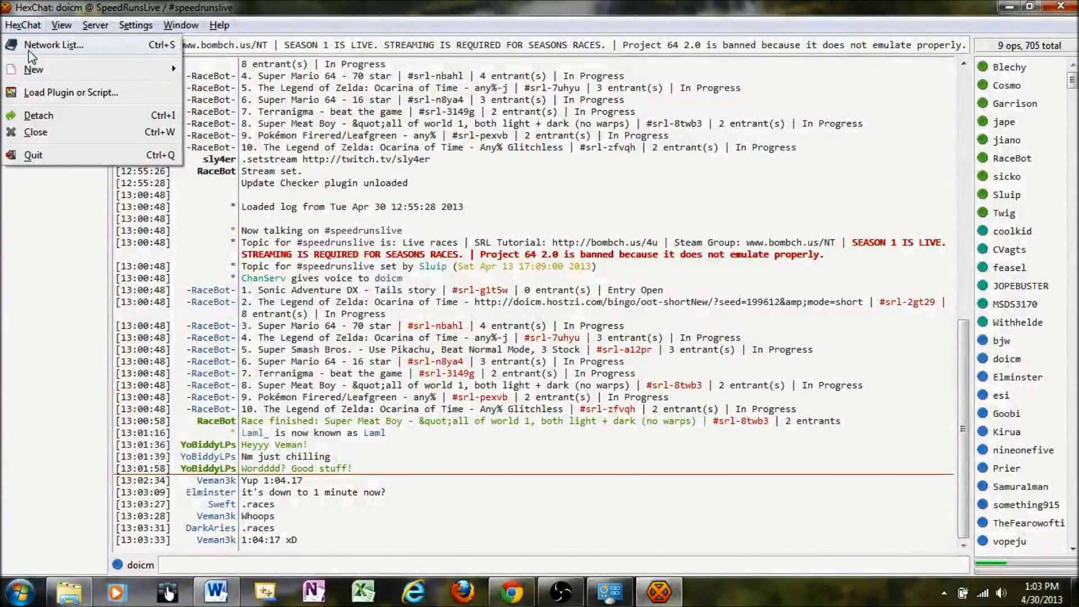
pyautogui.click(33, 45)
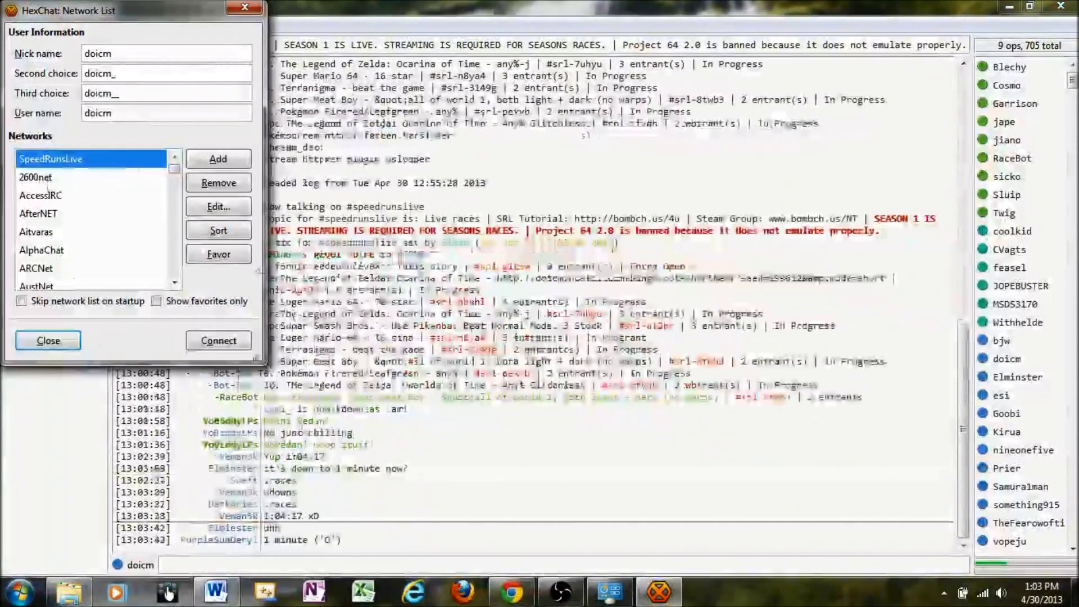
pyautogui.click(216, 161)
pyautogui.write('T')
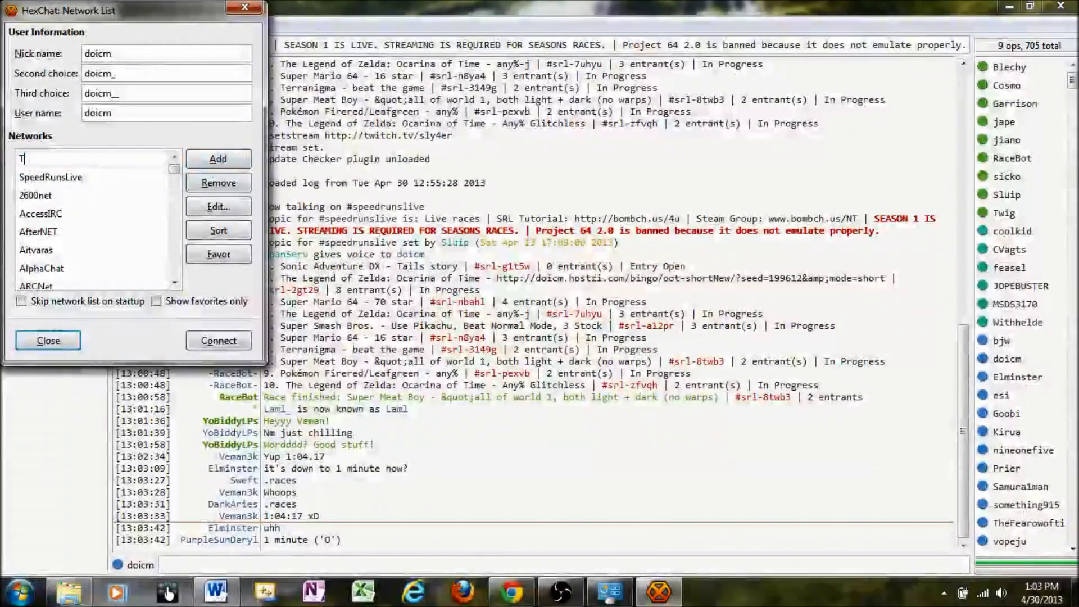
pyautogui.write('witch Chat')
pyautogui.press('Return')
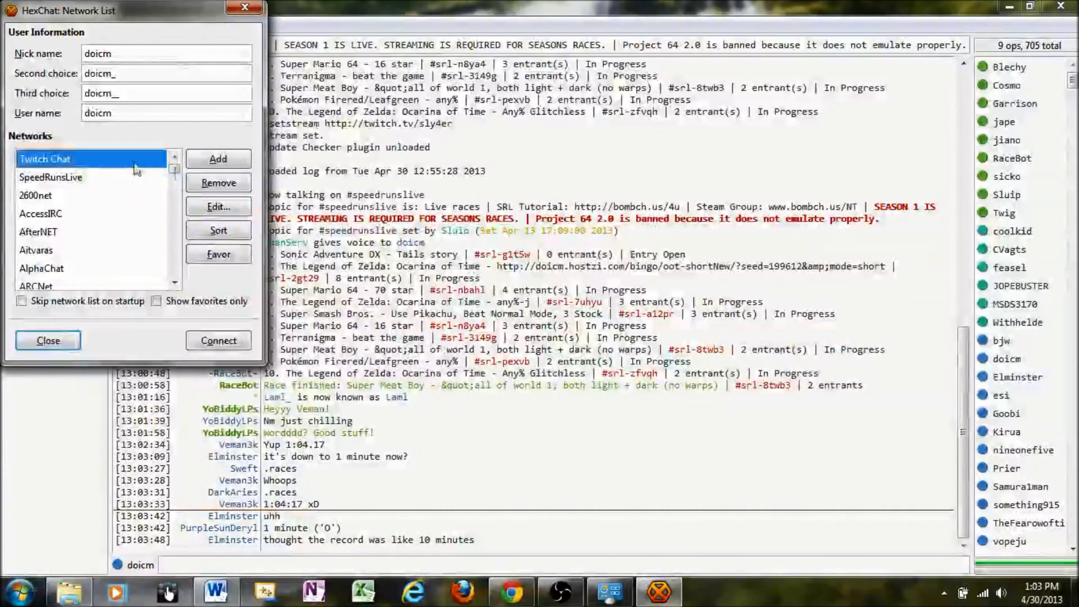
# Set the Twitch Chat network's server address to doicm.jtvirc.com and restrict it to connecting to the selected server only.
pyautogui.click(224, 206)
pyautogui.click(186, 53)
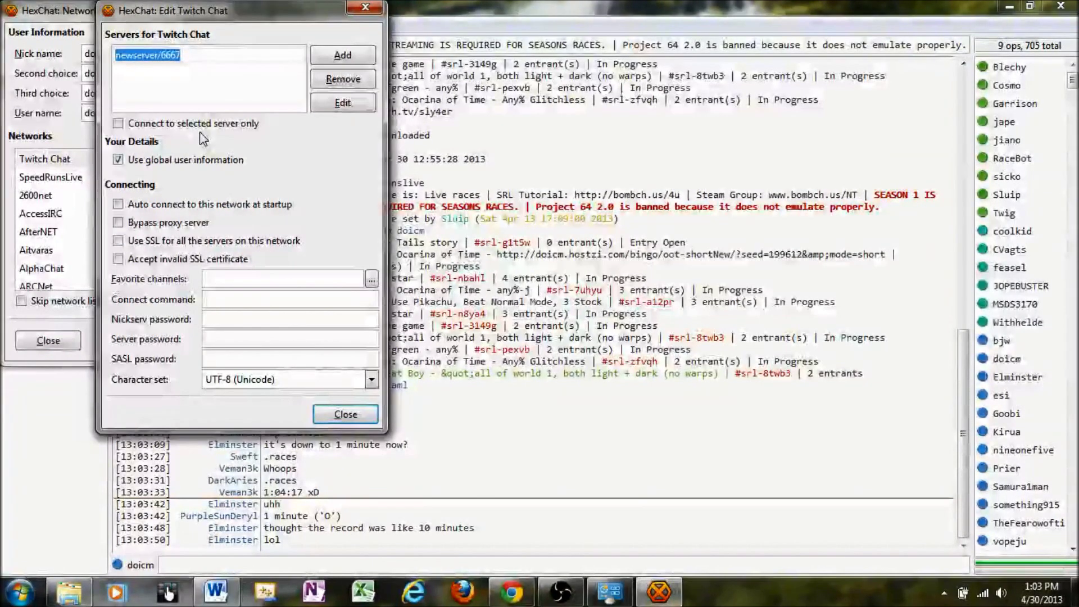
pyautogui.write('doicm')
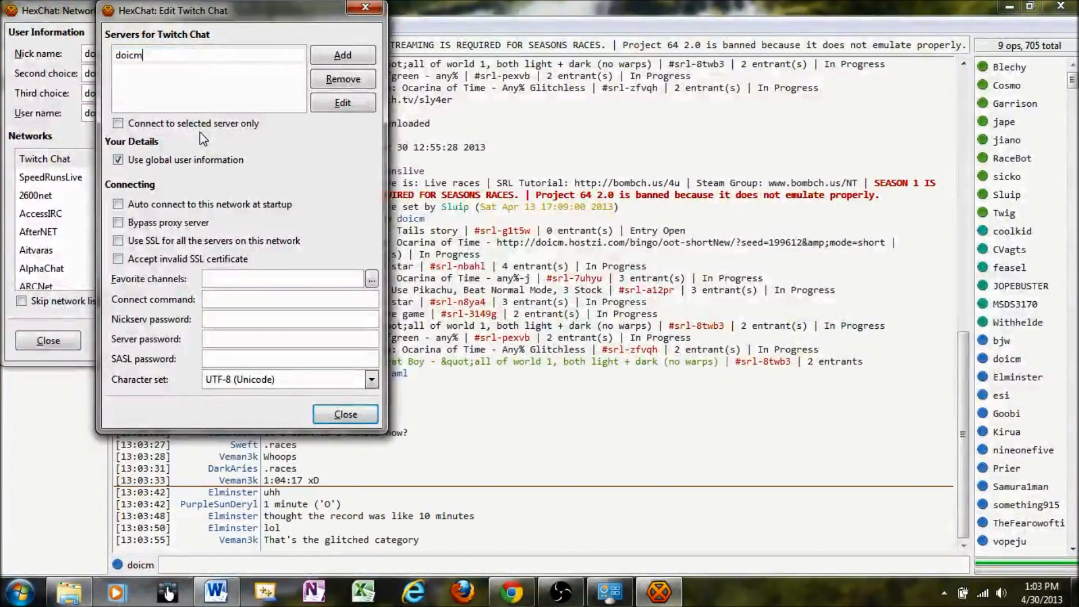
pyautogui.write('.jt')
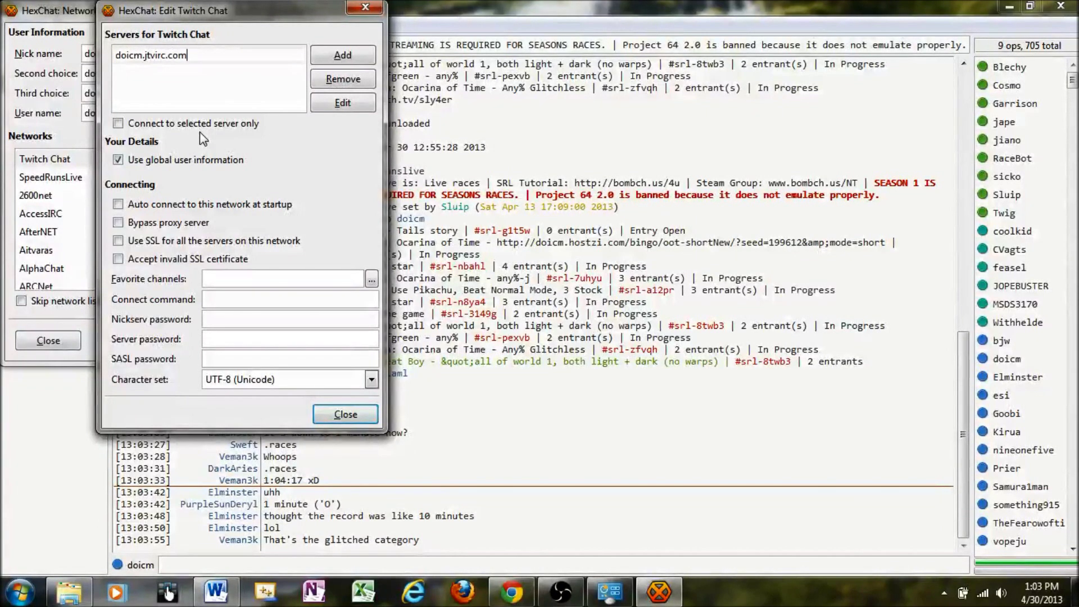
pyautogui.write('virc.com')
pyautogui.press('Return')
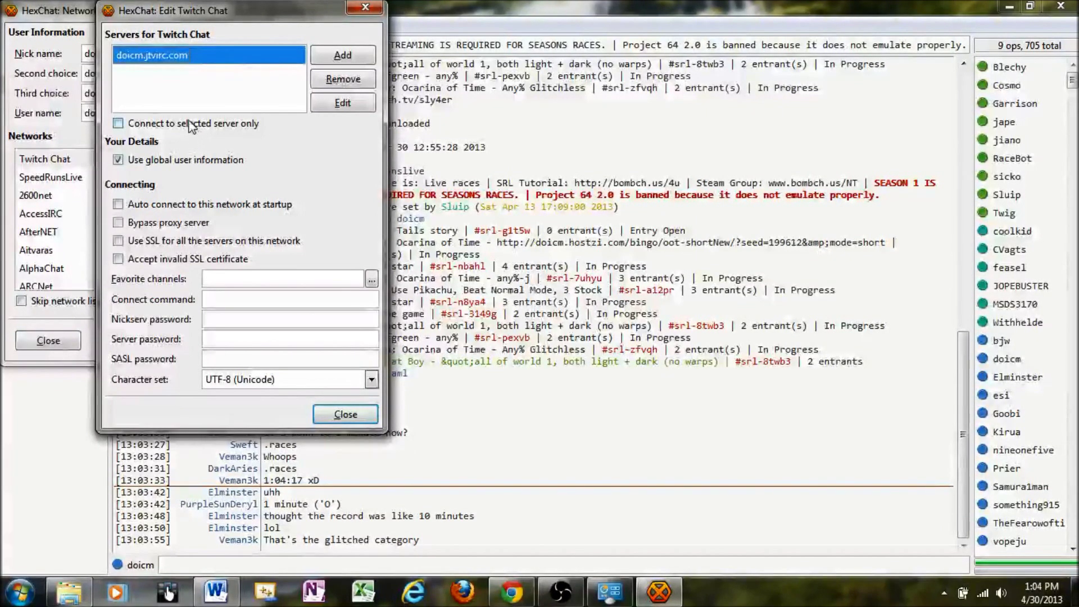
pyautogui.click(191, 123)
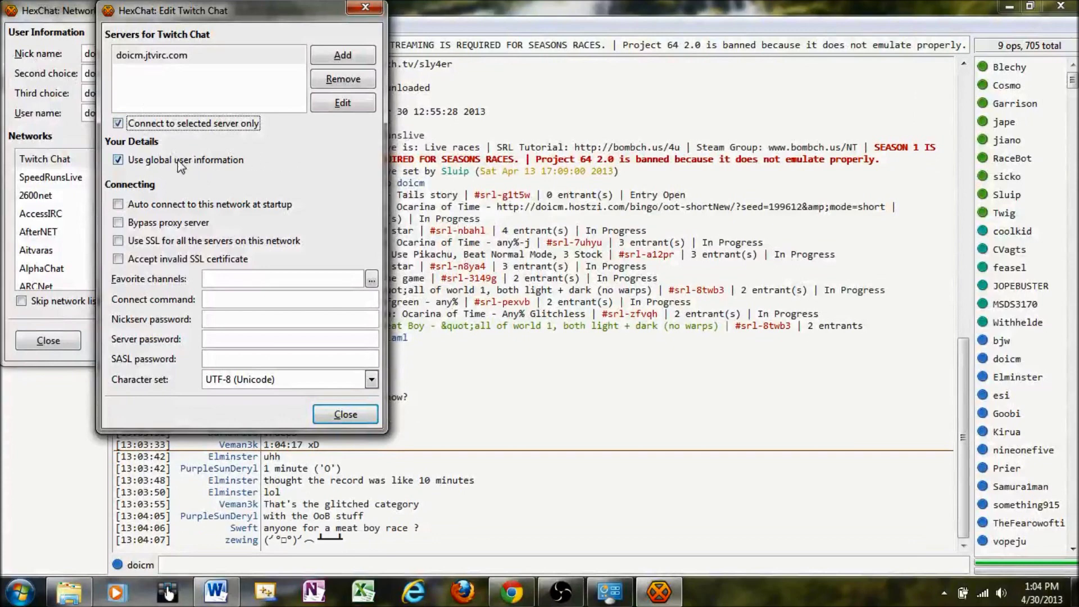
pyautogui.click(179, 161)
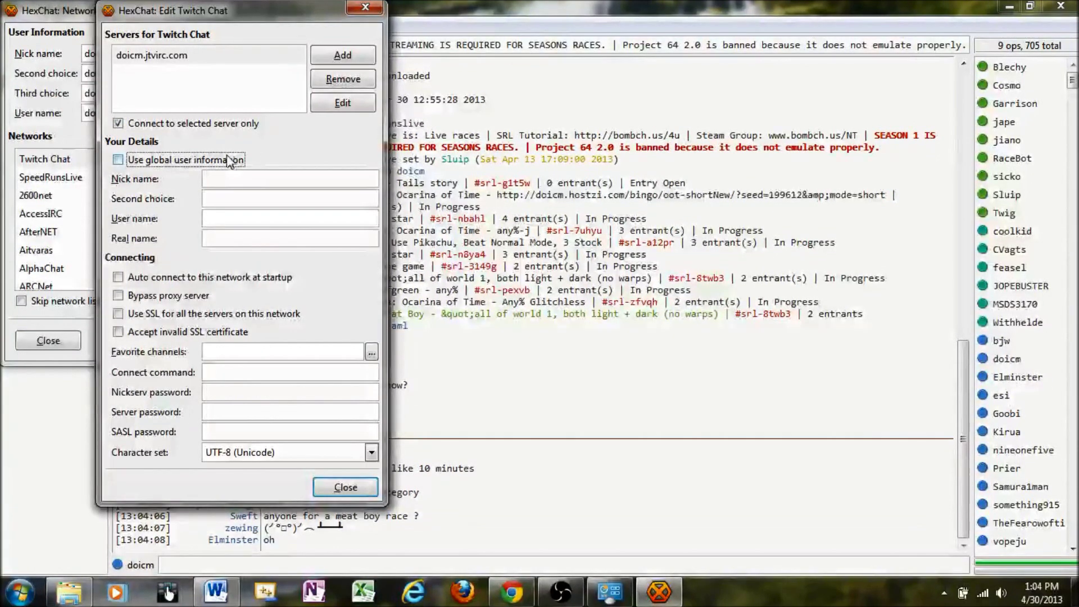
pyautogui.click(226, 179)
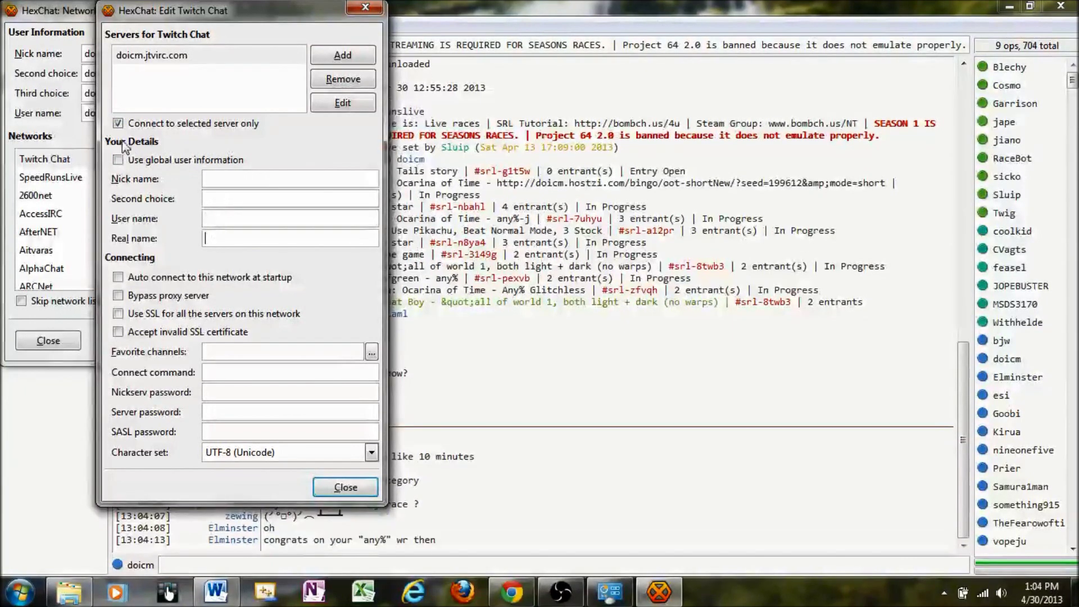
pyautogui.click(118, 159)
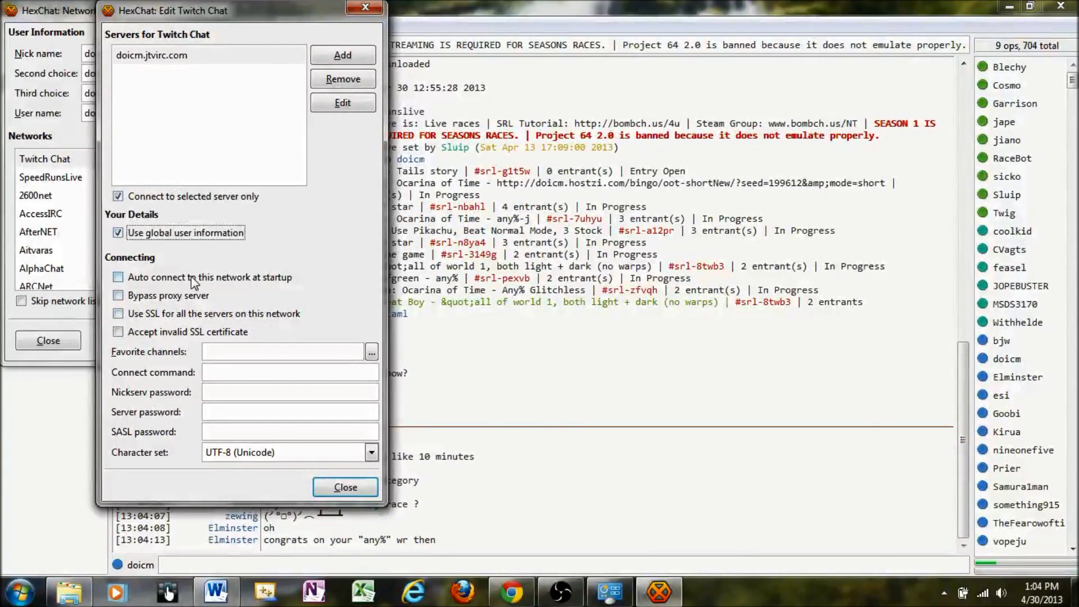
# Enable automatic connection to the Twitch Chat network at startup and set #doicm as its only favorite channel.
pyautogui.click(188, 278)
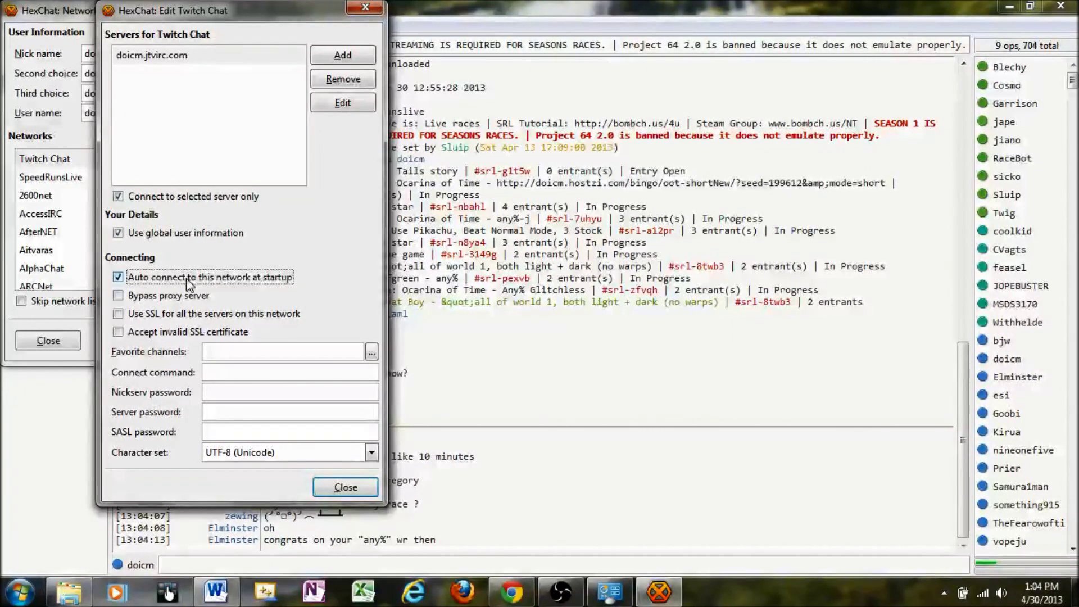
pyautogui.click(226, 350)
pyautogui.write('#doic')
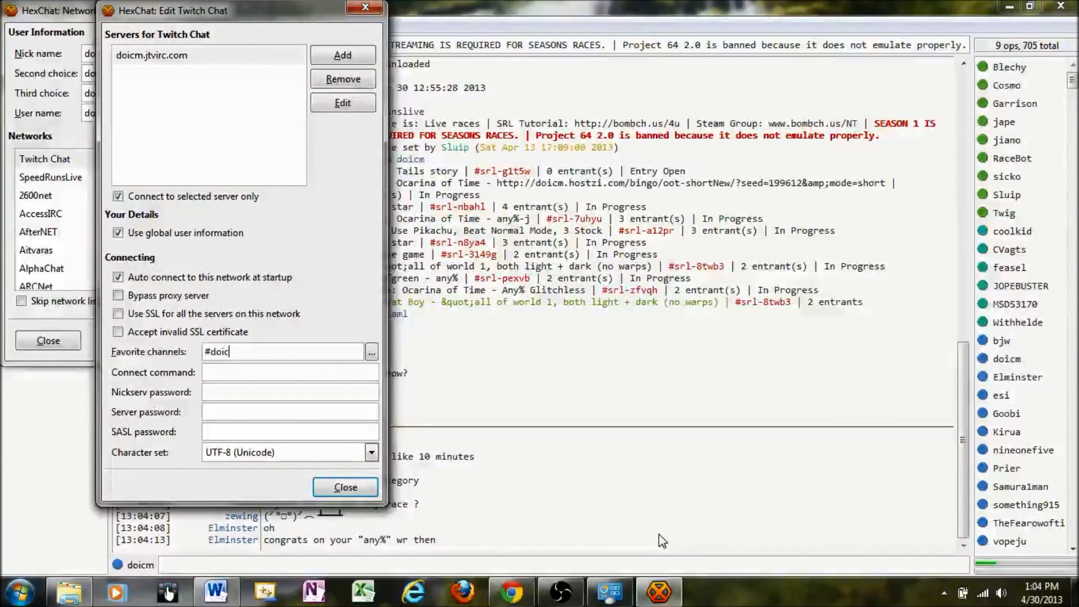
pyautogui.write('m,#s')
pyautogui.write('iglemic')
pyautogui.press('BackSpace')
pyautogui.write('ic')
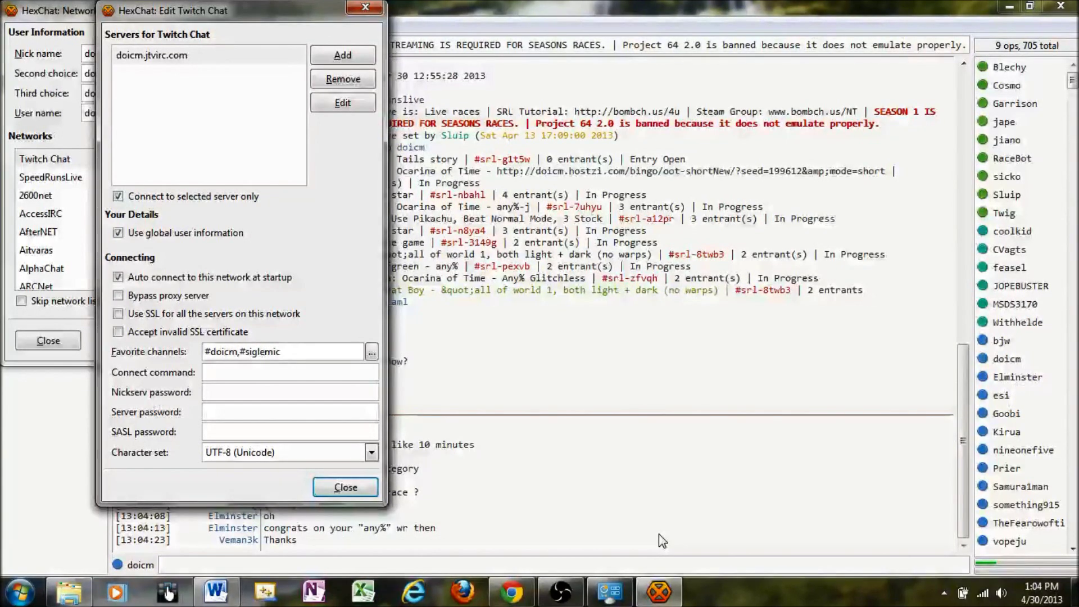
pyautogui.hotkey('ctrl', 'shift', 'Left')
pyautogui.hotkey('ctrl', 'shift', 'Left')
pyautogui.hotkey('ctrl', 'shift', 'Right')
pyautogui.hotkey('ctrl', 'shift', 'Right')
pyautogui.hotkey('ctrl', 'shift', 'Left')
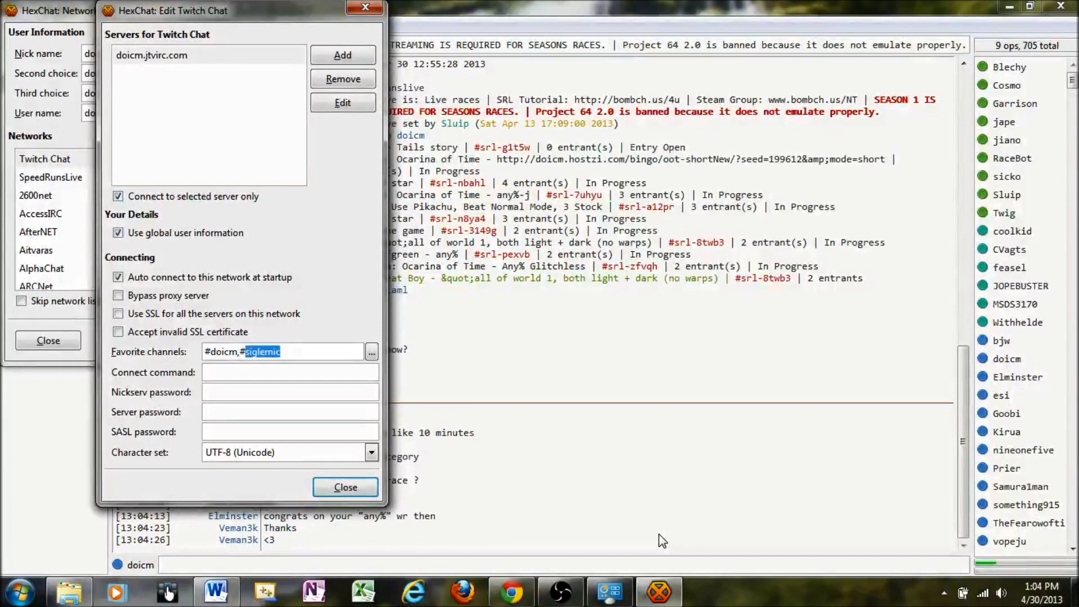
pyautogui.press('BackSpace')
pyautogui.press('BackSpace')
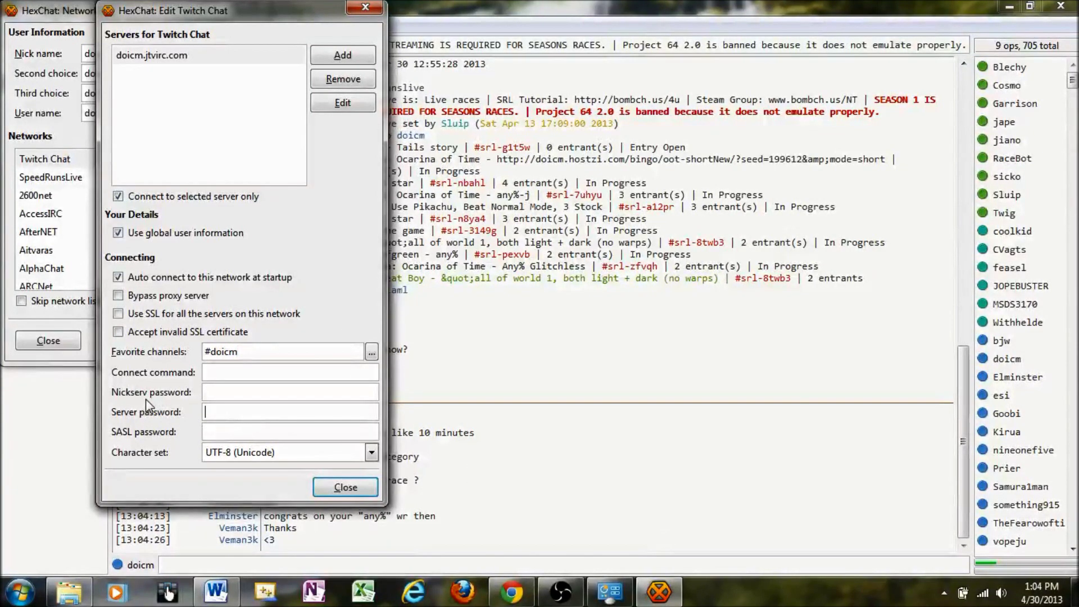
# Enter the server password for the Twitch Chat network, close its settings and connect to the network.
pyautogui.click(225, 411)
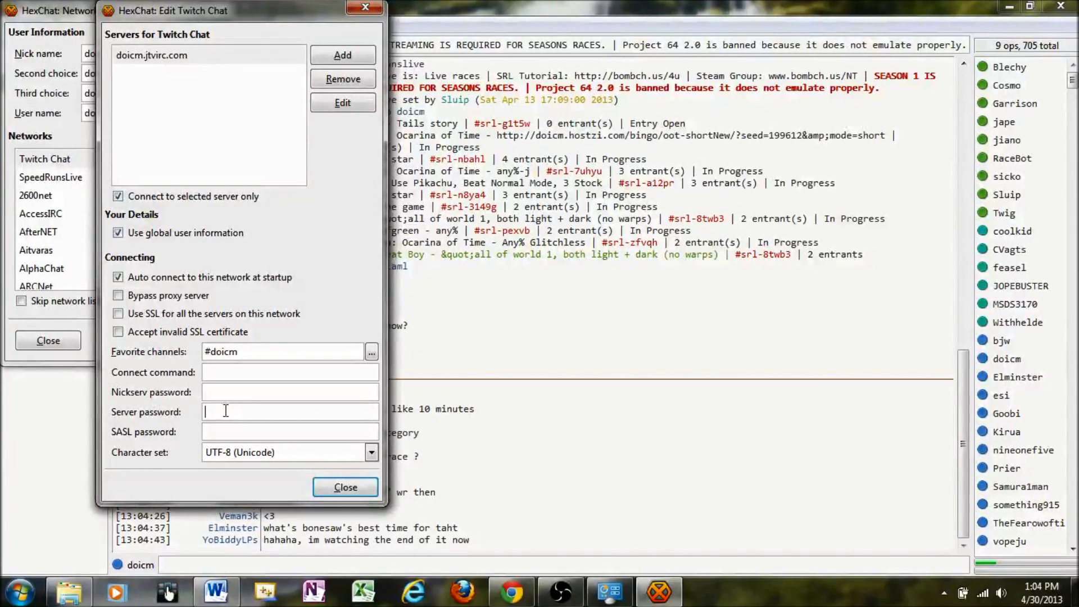
pyautogui.write('*********')
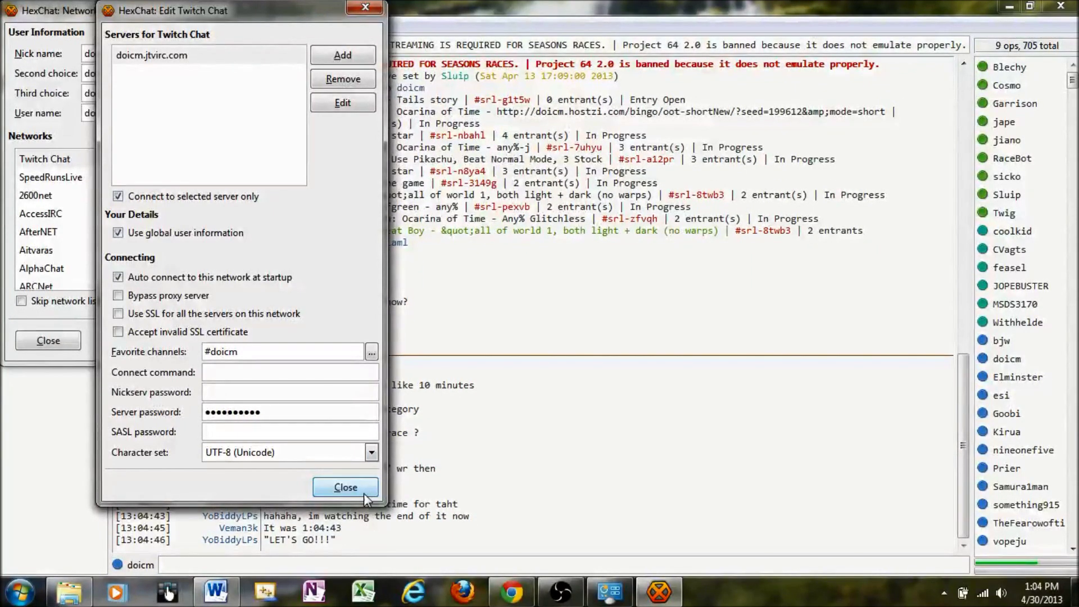
pyautogui.click(342, 486)
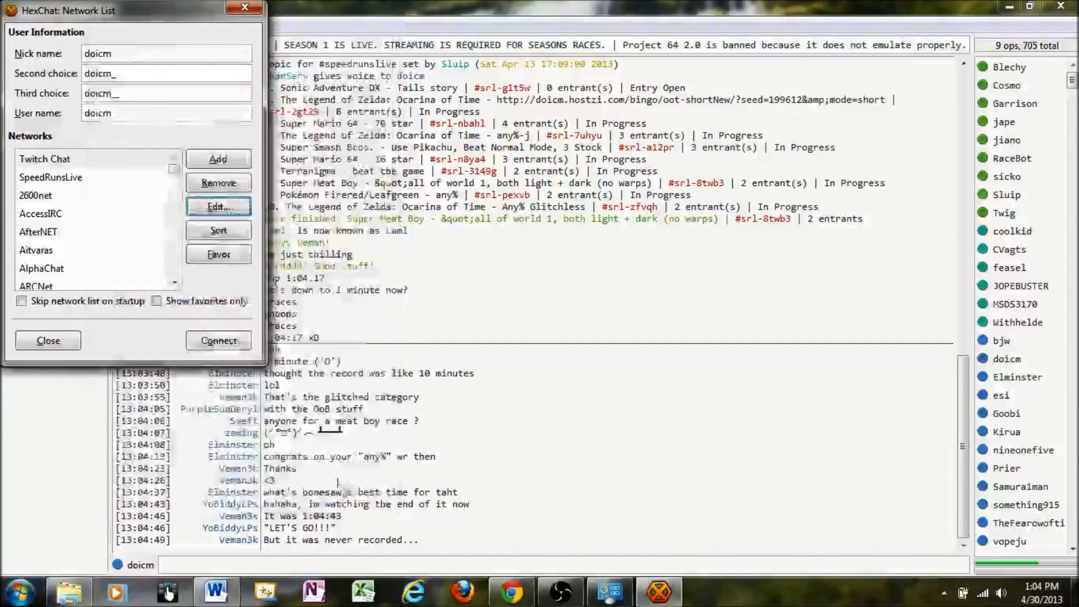
pyautogui.click(84, 160)
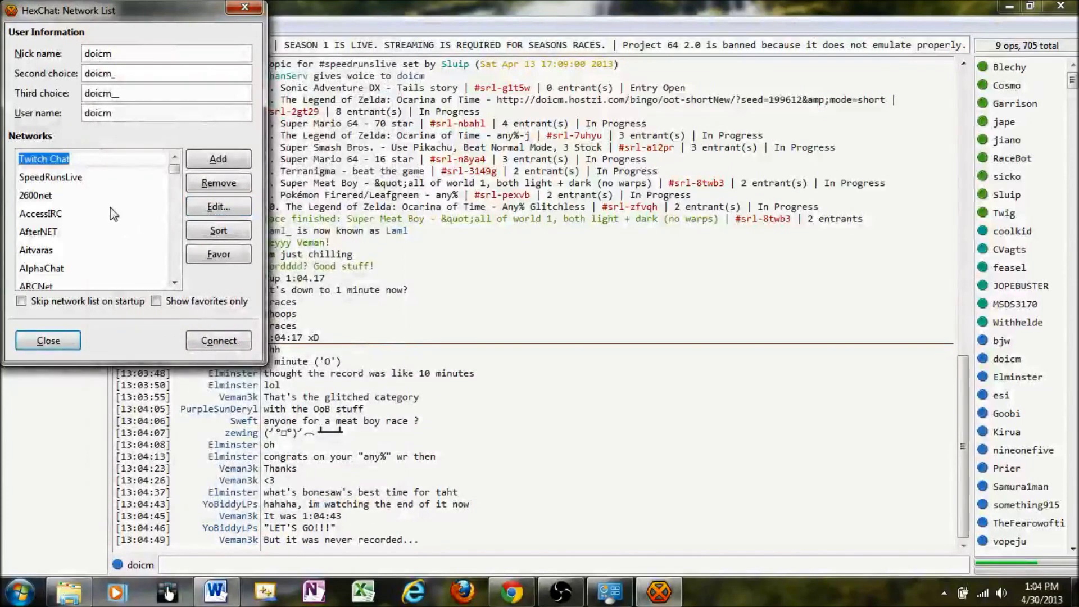
pyautogui.click(217, 339)
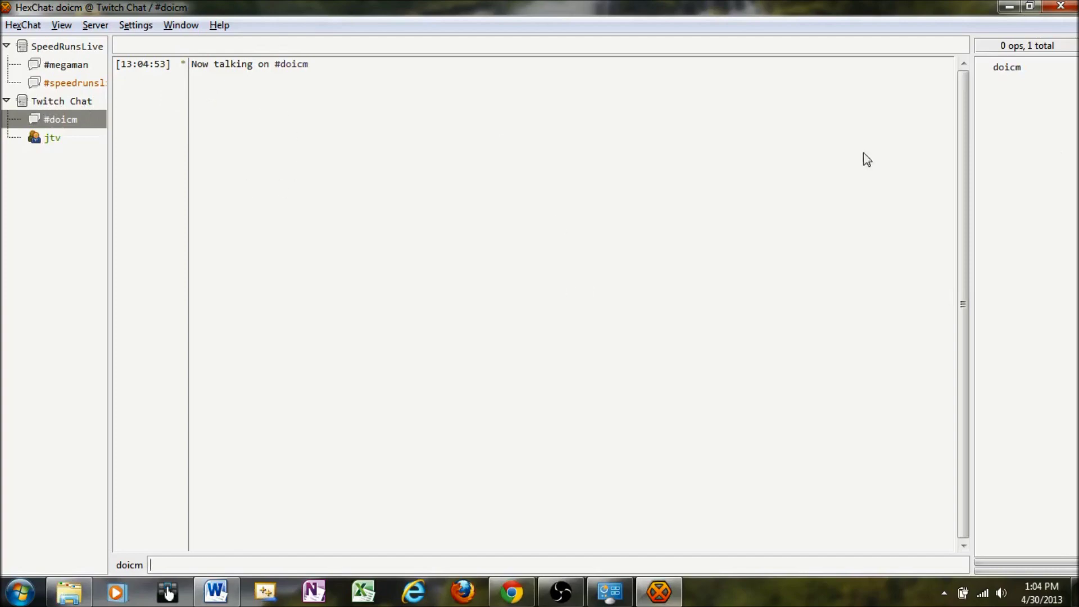
# View the Twitch Chat server messages and its #doicm channel, and return to the #speedrunslive channel.
pyautogui.click(69, 106)
pyautogui.click(69, 120)
pyautogui.click(65, 102)
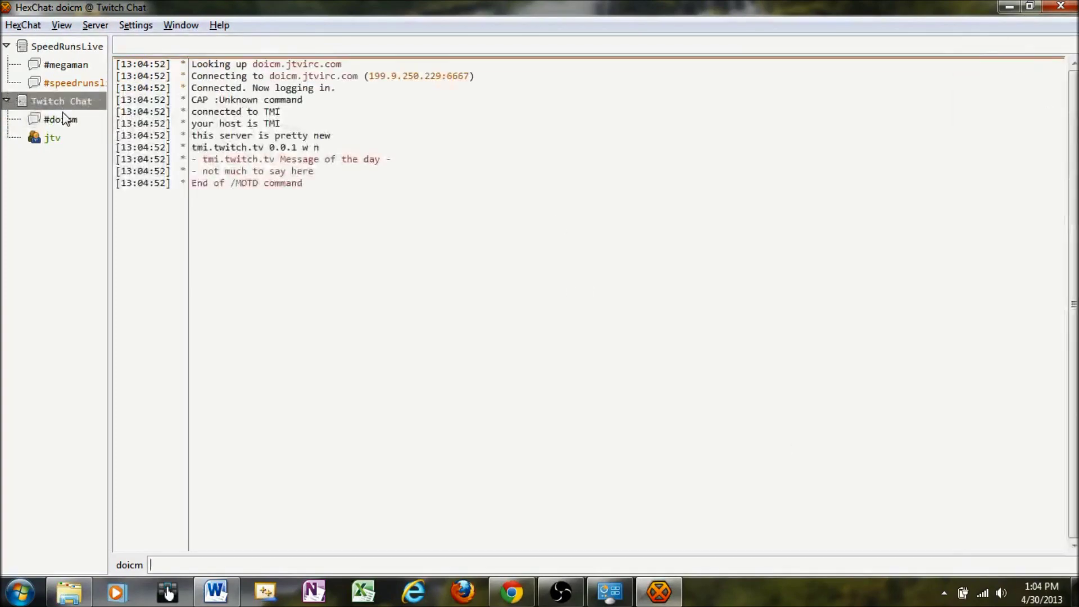
pyautogui.click(62, 113)
pyautogui.click(67, 78)
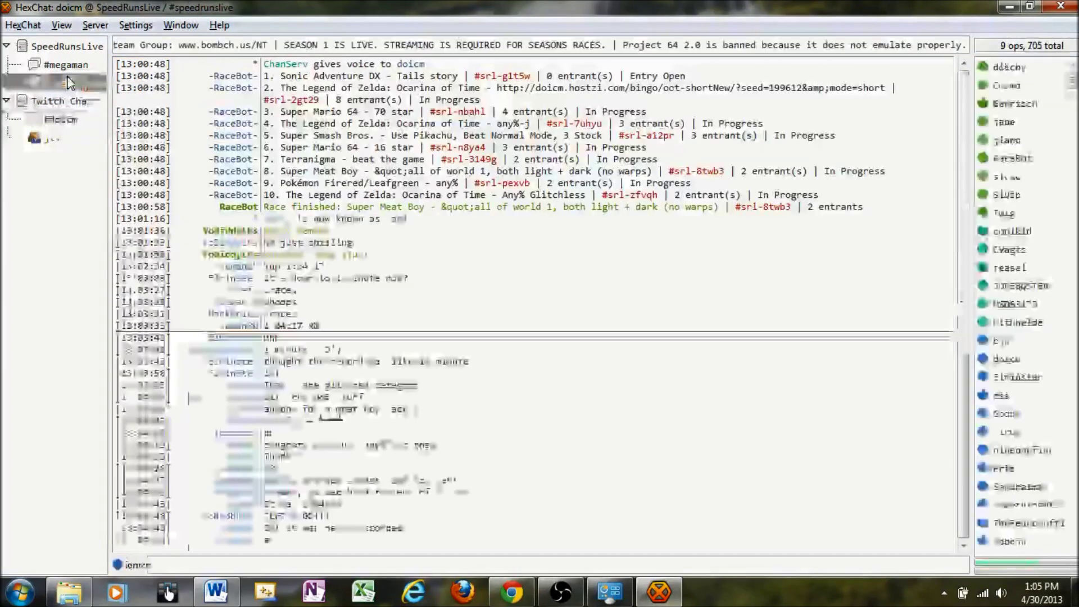